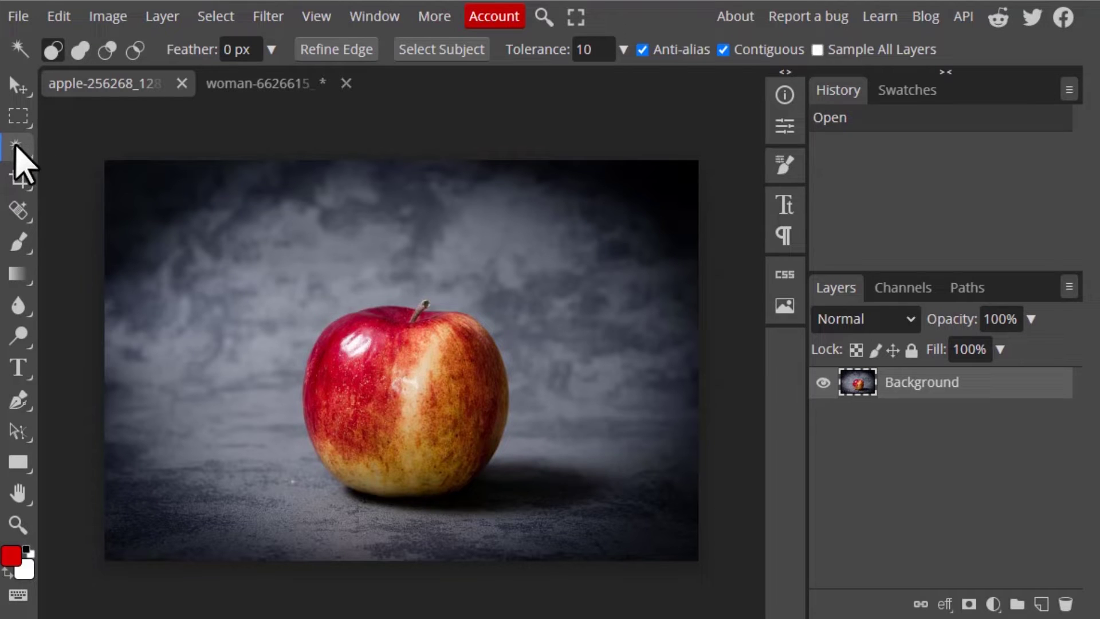
In the apple photo, switch from the Magic Wand tool group to the Object Selection tool.
click(16, 150)
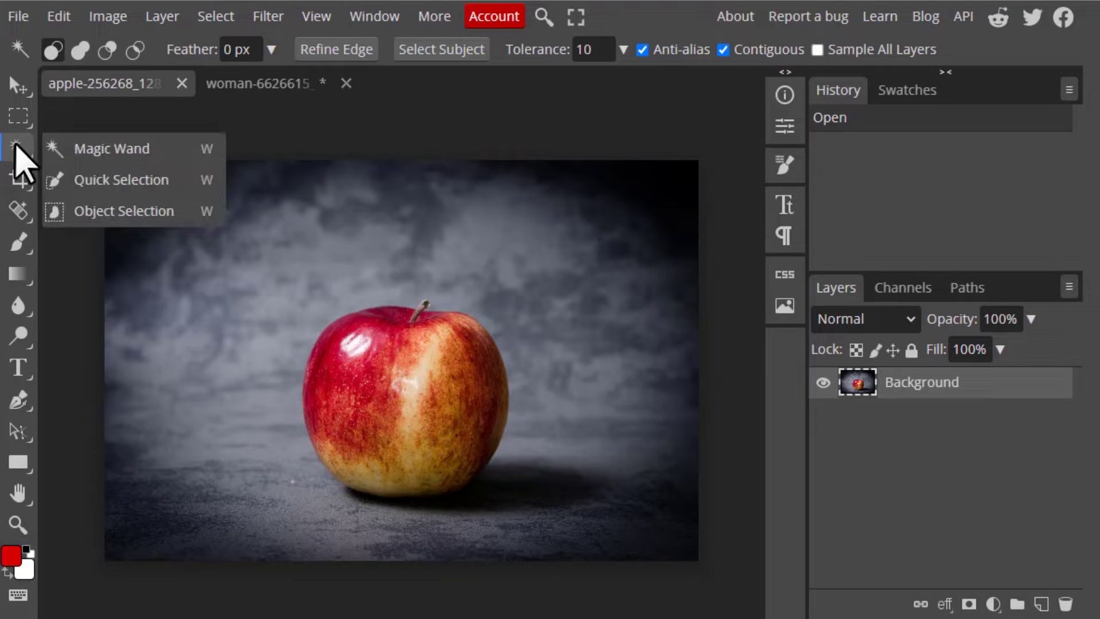
click(114, 211)
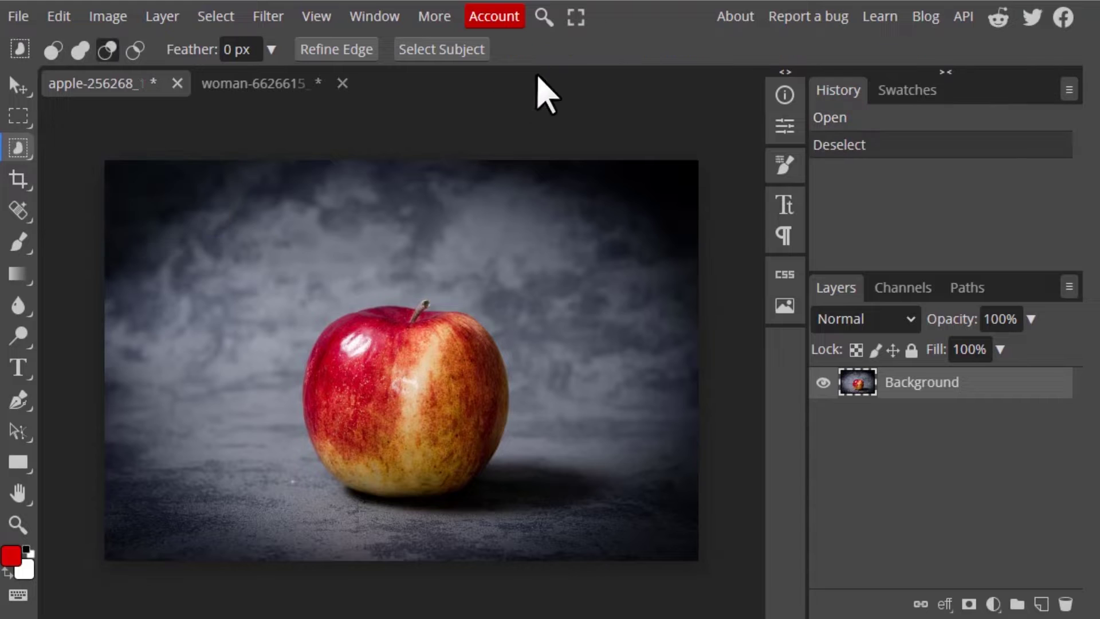
Dismiss the search box and drag an Object Selection box around the apple to outline it.
click(542, 17)
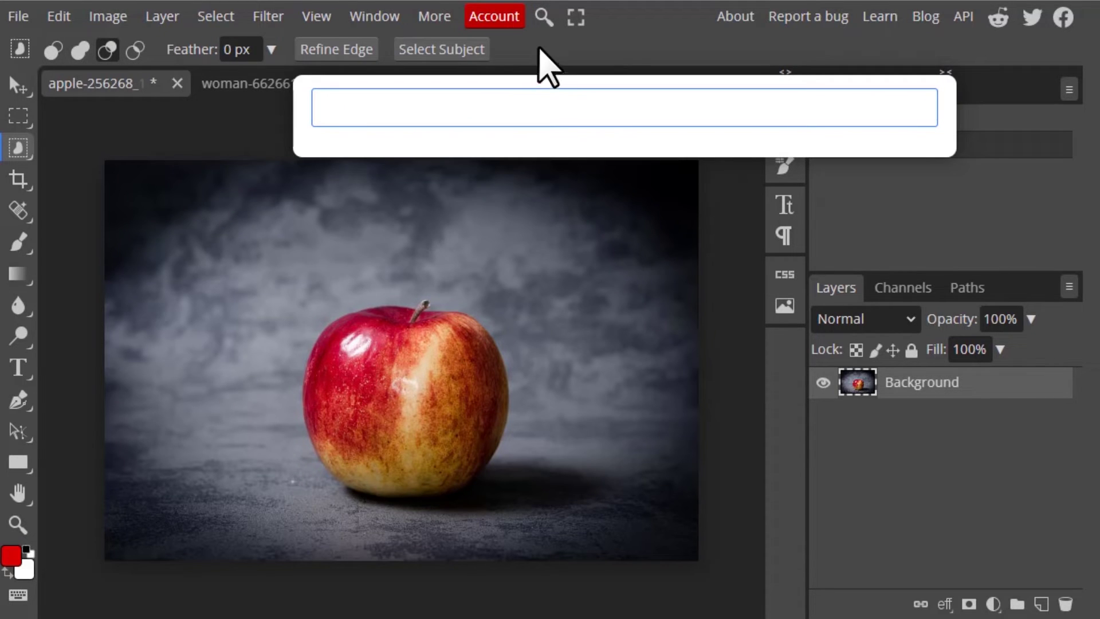
click(244, 141)
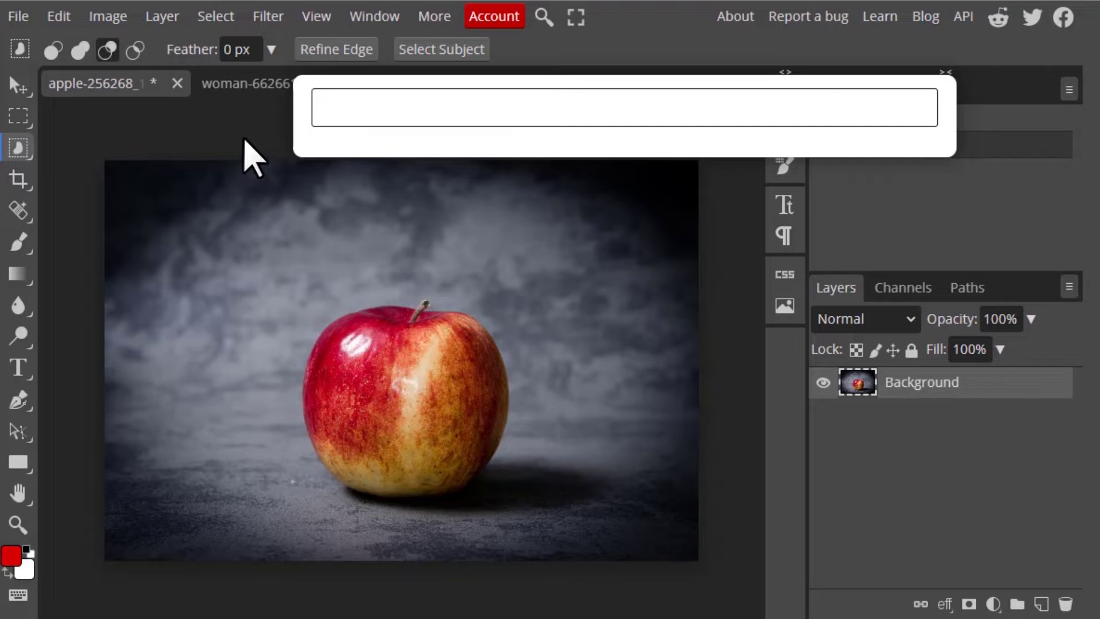
key(Escape)
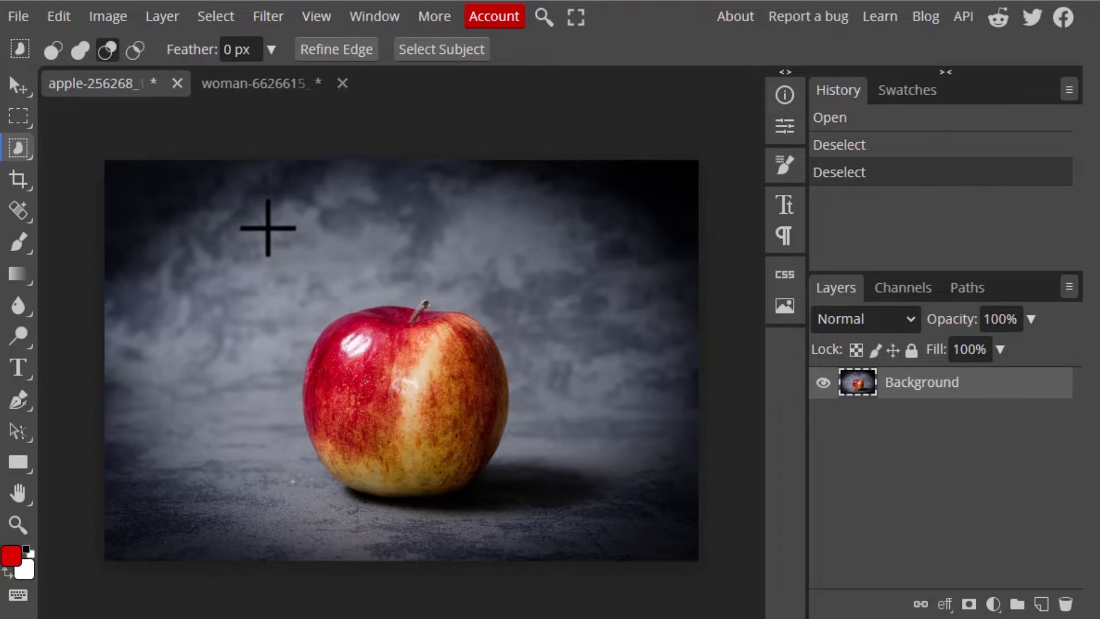
drag(279, 247, 539, 529)
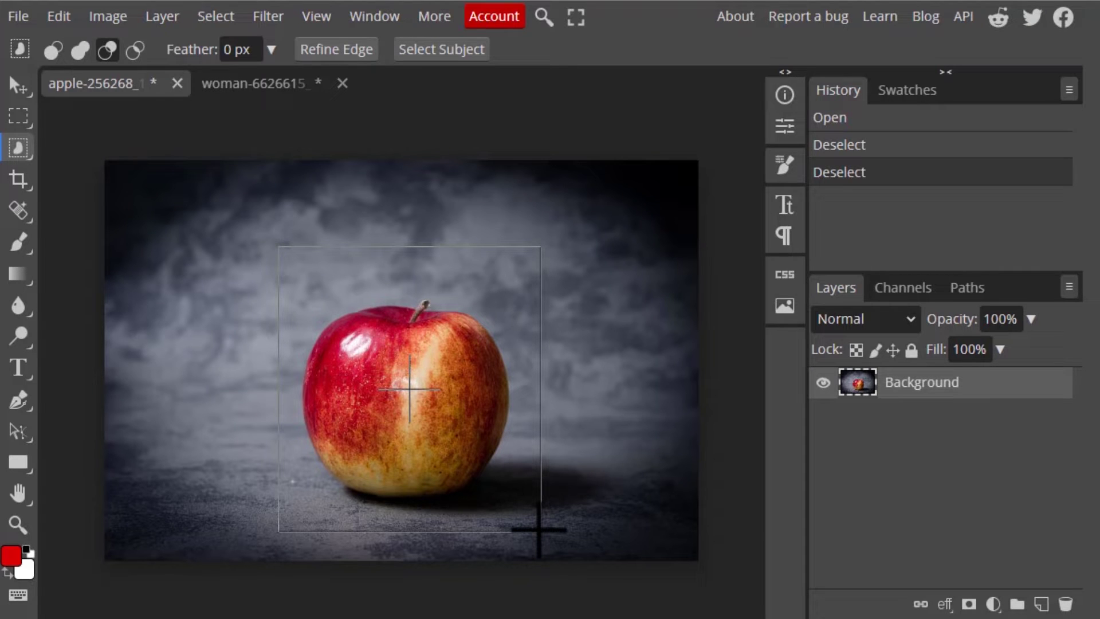
mouse_move(538, 530)
mouse_down()
mouse_move(430, 454)
mouse_move(364, 376)
mouse_move(540, 487)
mouse_move(548, 547)
mouse_up()
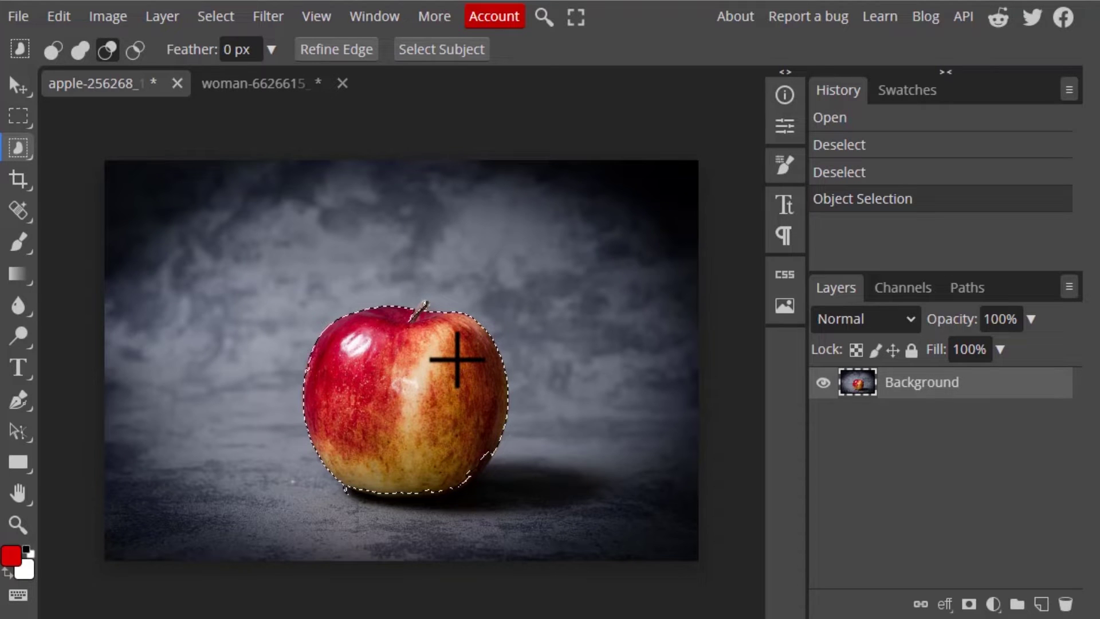
Add the apple's stem with the Polygonal Lasso in Unite mode, then fit the image to the window.
scroll(457, 359, up, 1)
scroll(411, 361, up, 10)
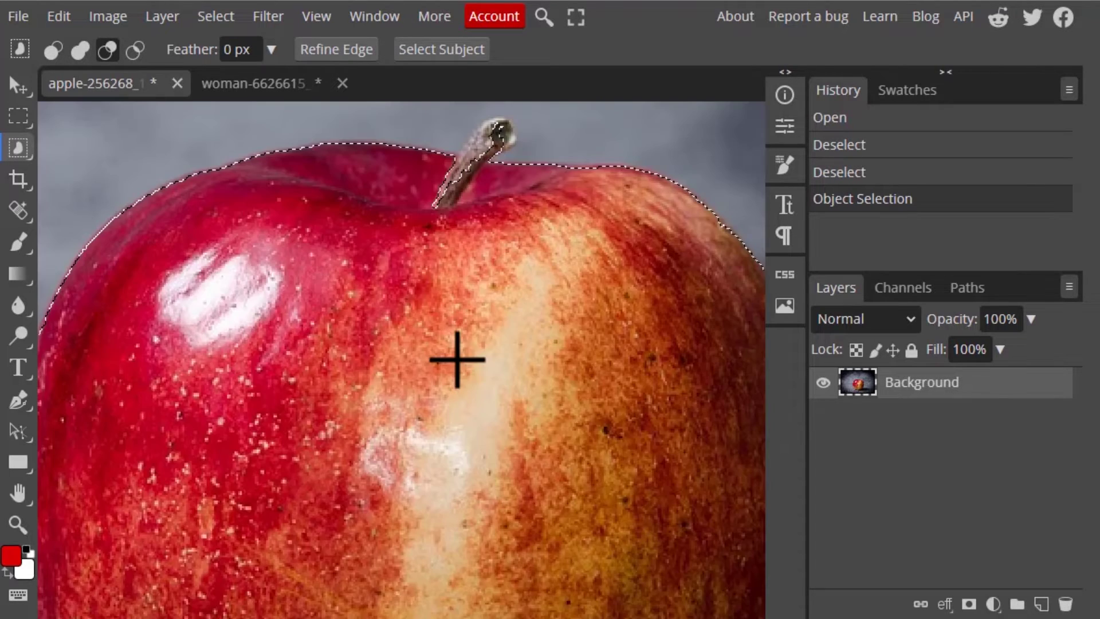
right_click(28, 121)
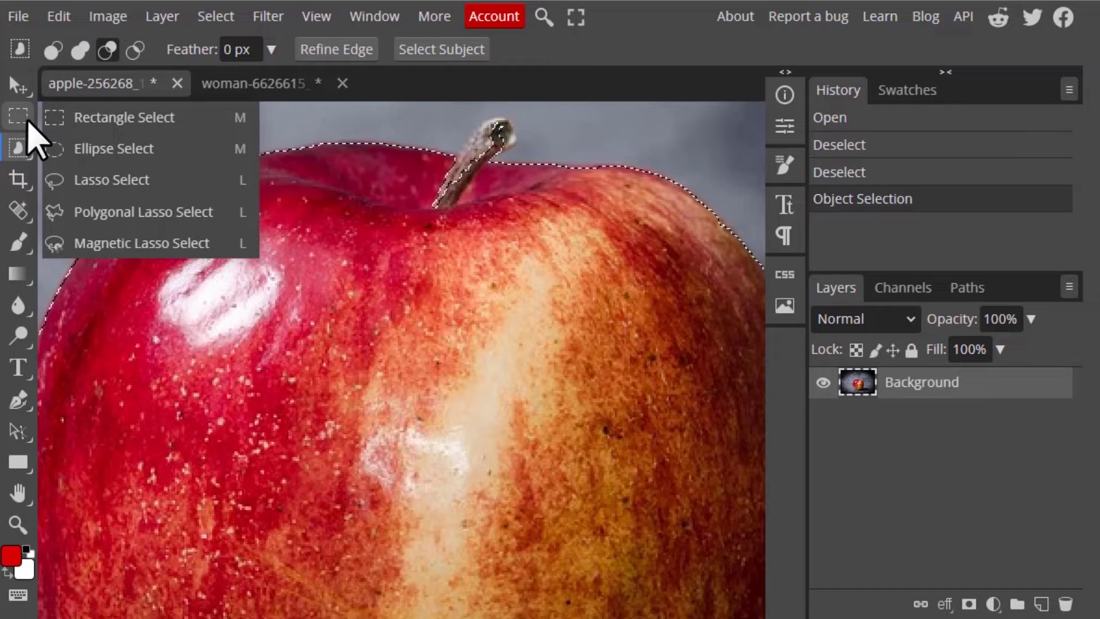
click(103, 213)
scroll(453, 201, down, 3)
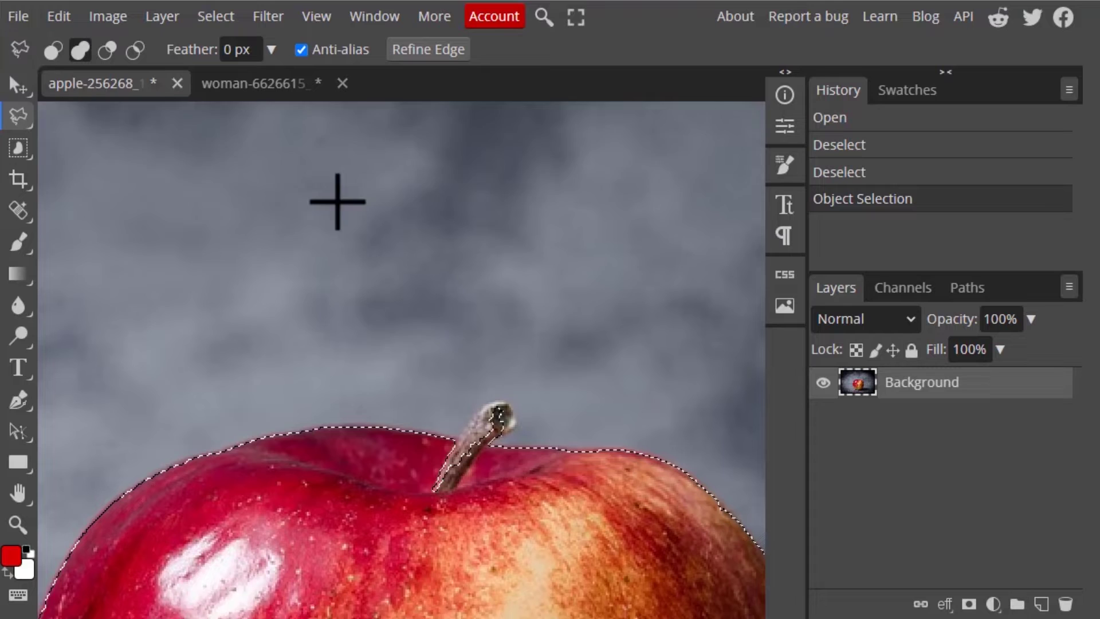
scroll(336, 197, up, 1)
click(80, 51)
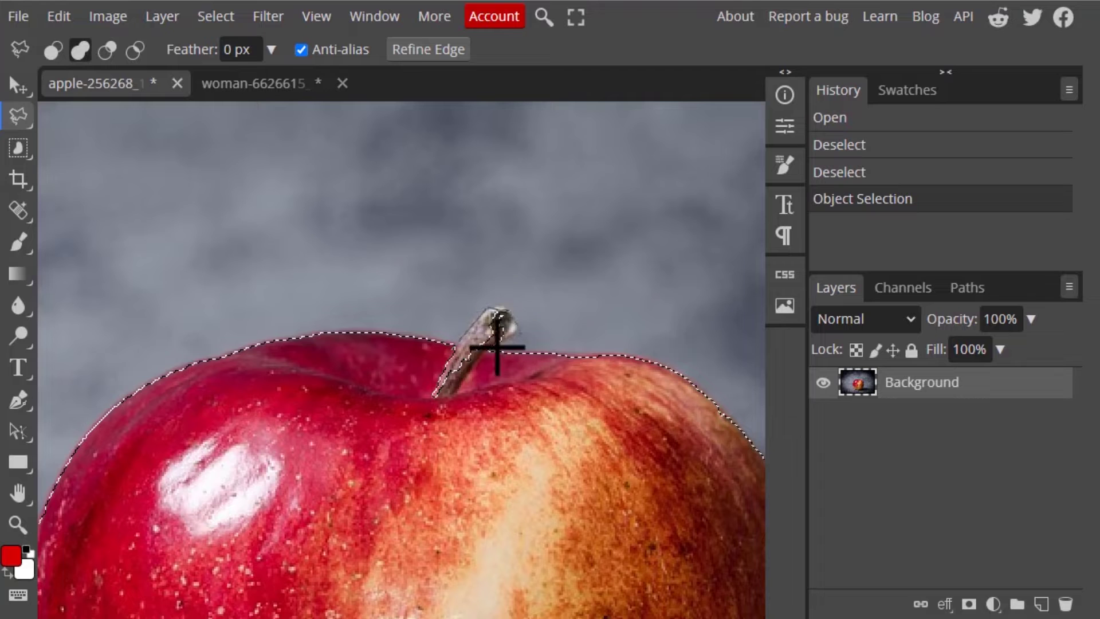
drag(451, 390, 452, 351)
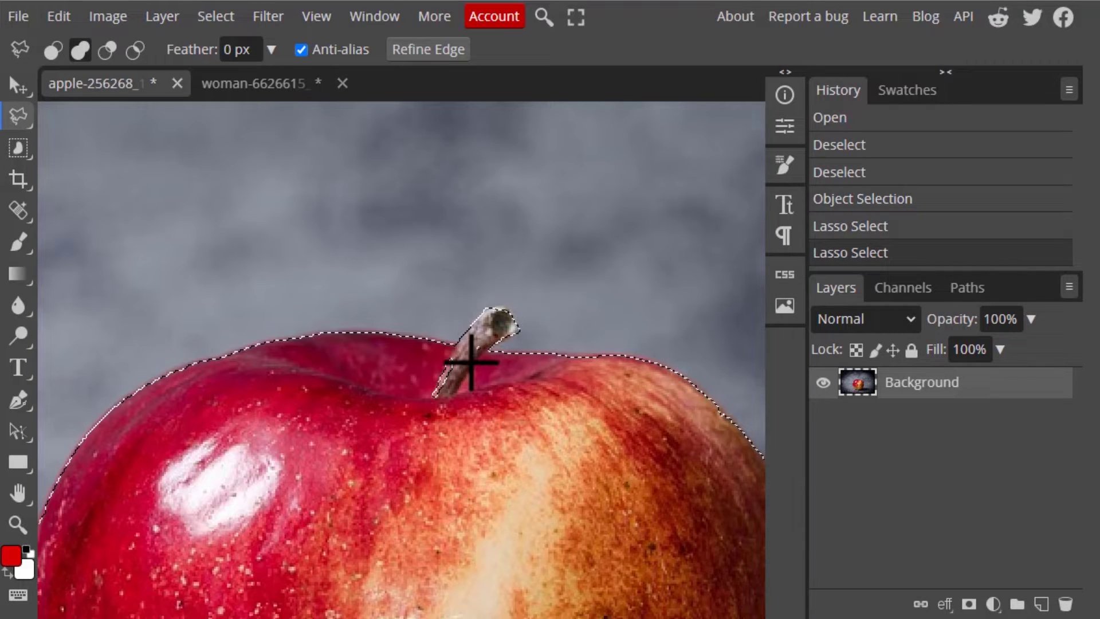
key(ctrl+0)
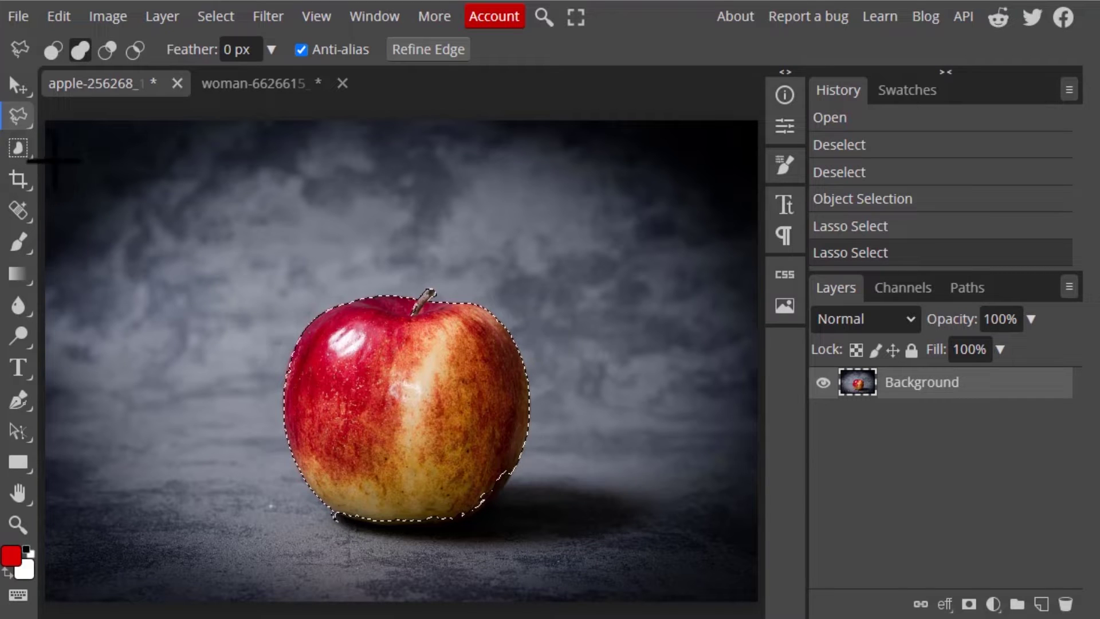
Deselect, reselect the apple with one Quick Selection click, then bring up the woman photo.
right_click(17, 151)
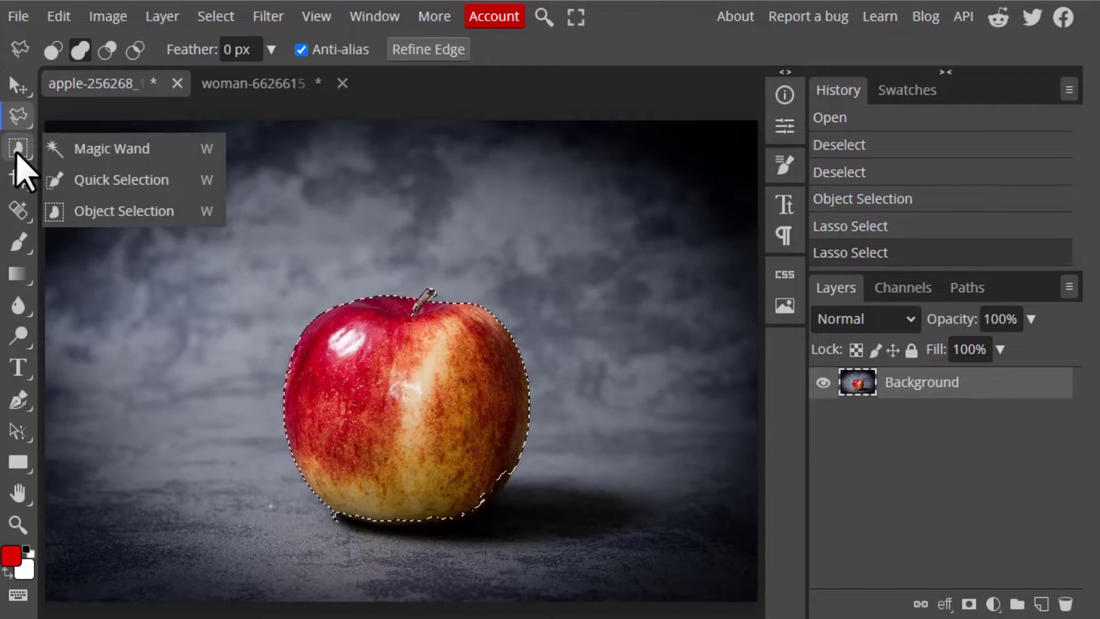
click(127, 183)
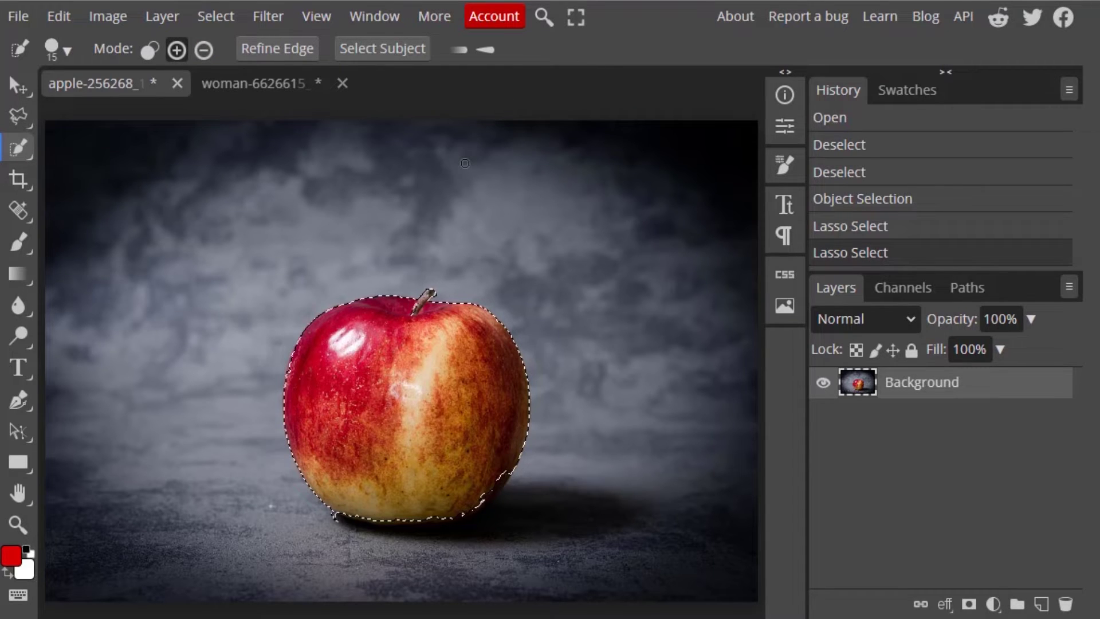
key(ctrl+d)
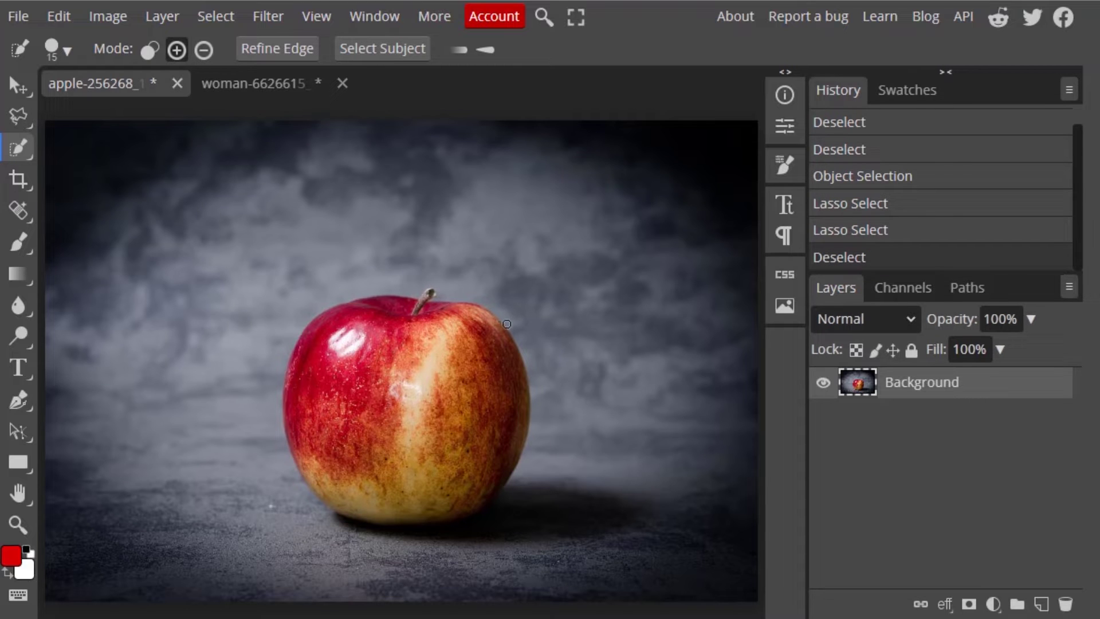
click(394, 339)
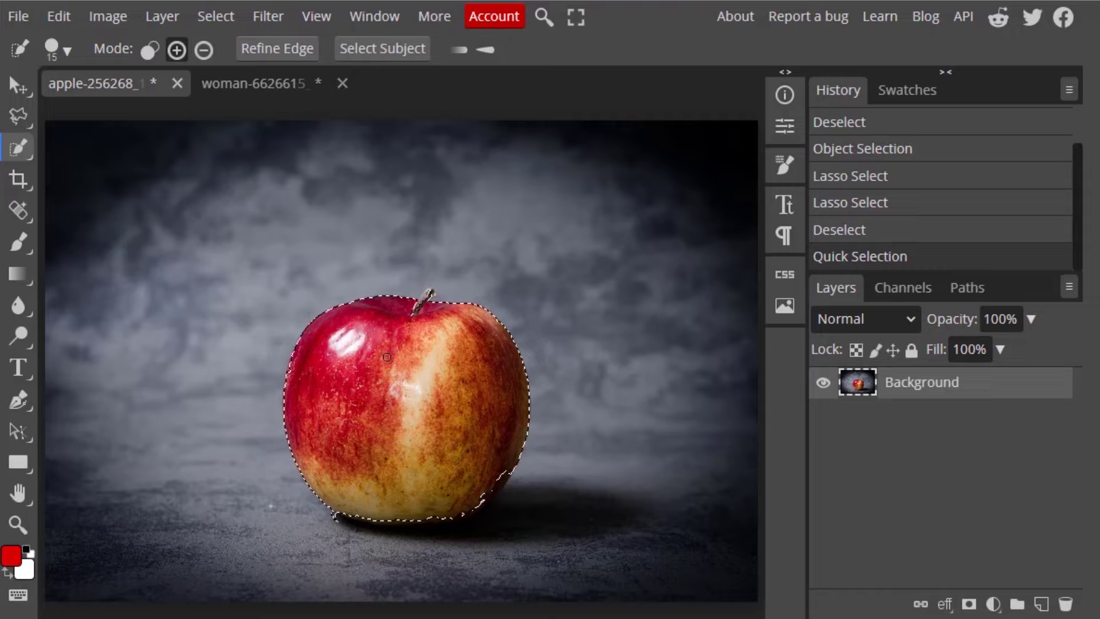
click(255, 86)
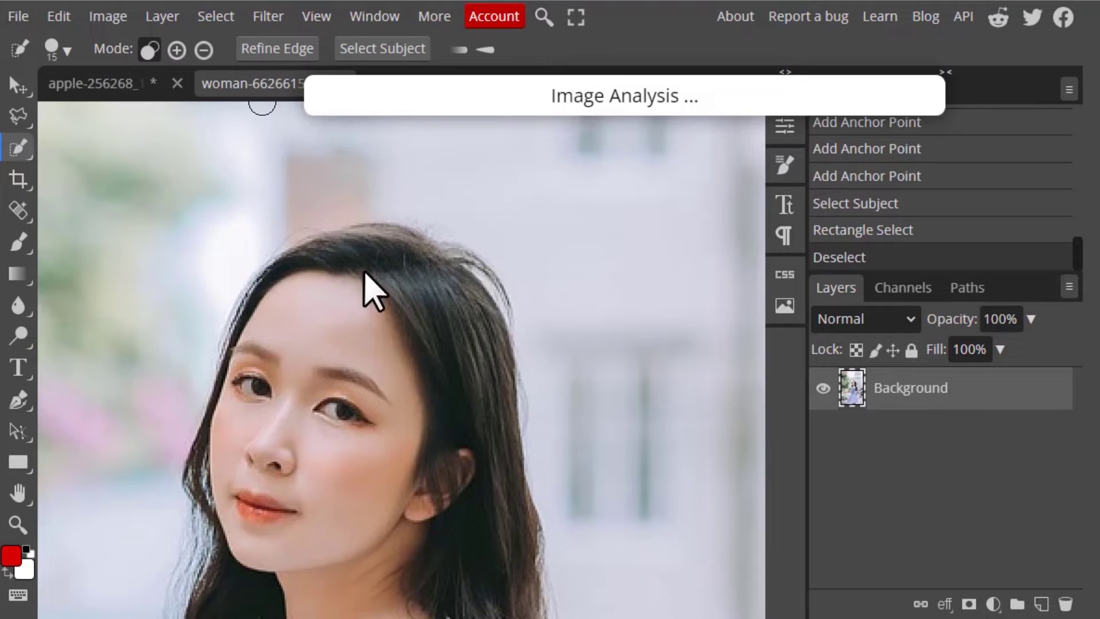
Brush Quick Selection strokes from the woman's face down over her dress.
scroll(366, 327, down, 3)
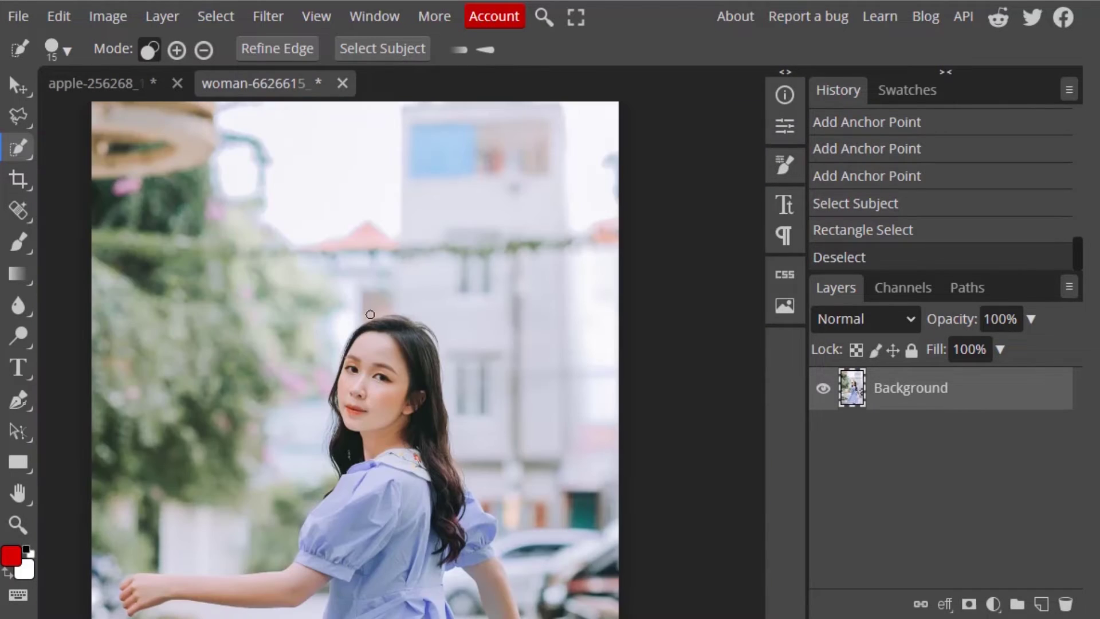
scroll(366, 315, down, 3)
scroll(382, 328, down, 3)
scroll(379, 326, up, 3)
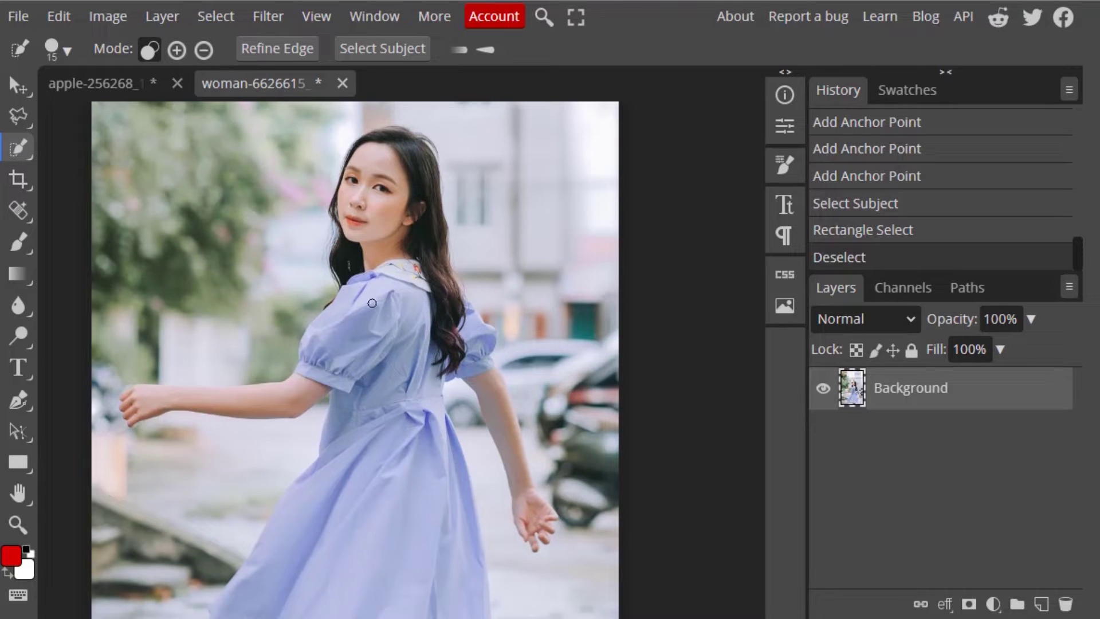
drag(383, 174, 384, 185)
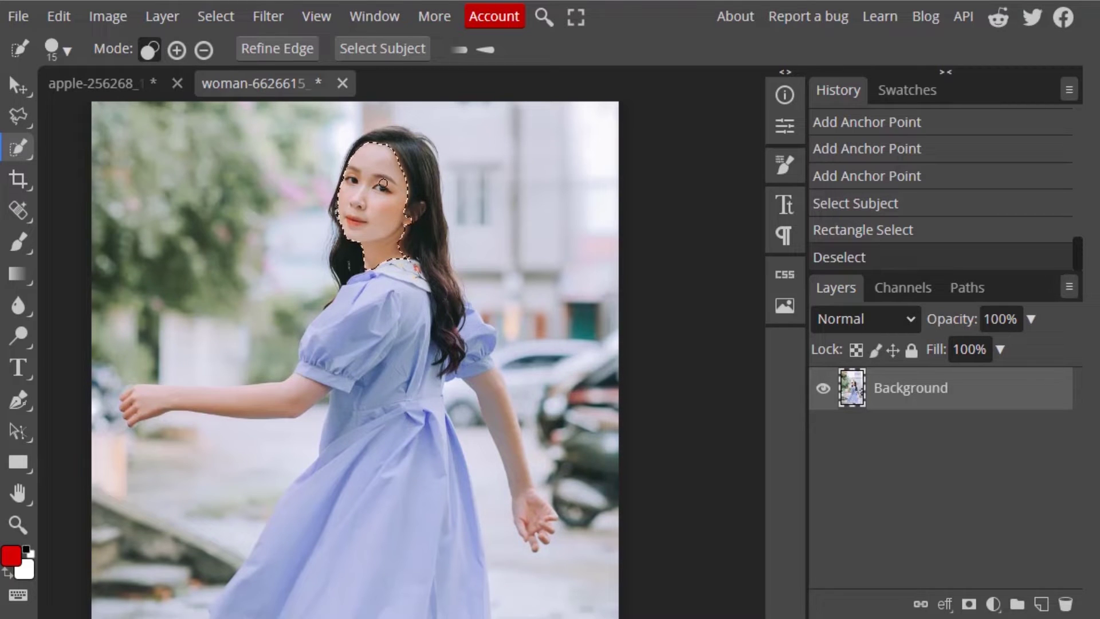
drag(395, 287, 400, 303)
scroll(413, 302, down, 2)
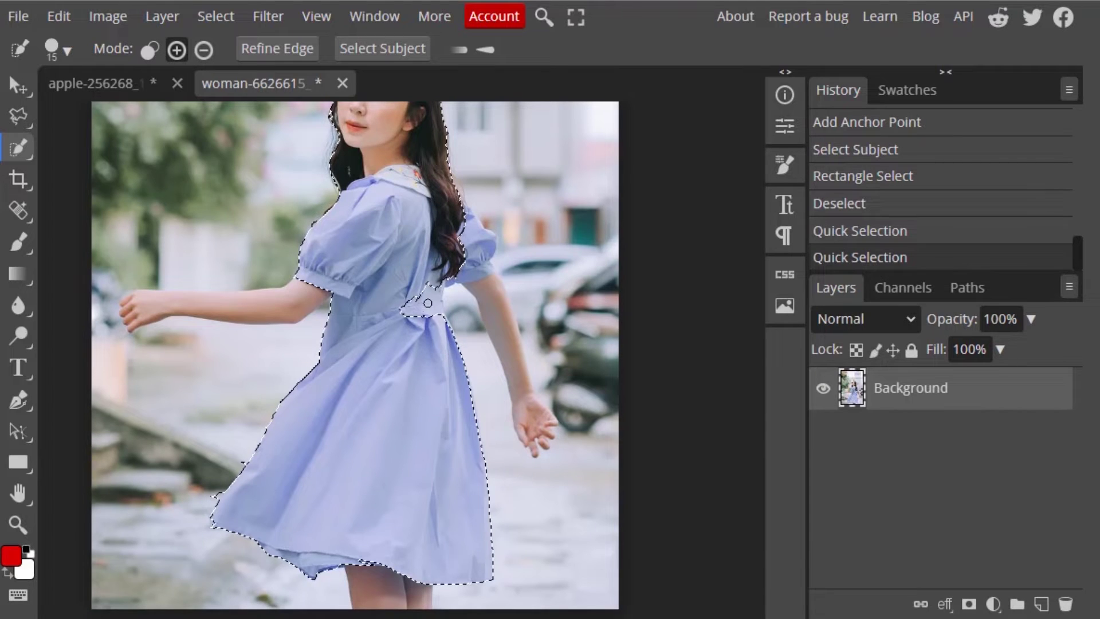
click(422, 292)
scroll(414, 349, up, 2)
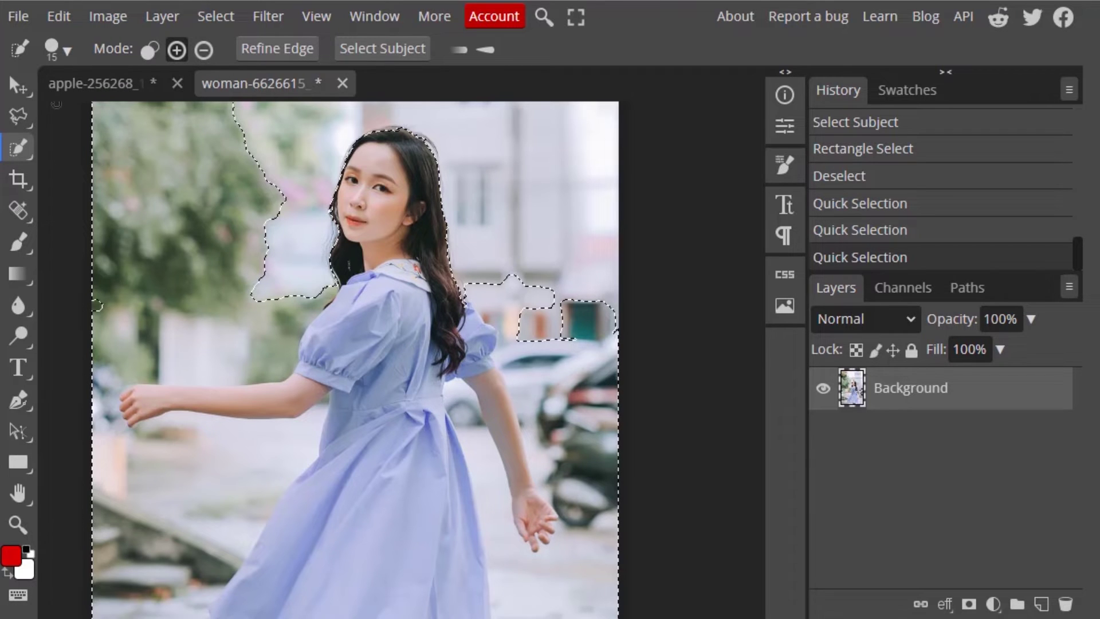
scroll(435, 206, down, 2)
scroll(436, 254, up, 2)
Compare the last Quick Selection stroke with repeated undo and redo, then deselect everything.
key(ctrl+z)
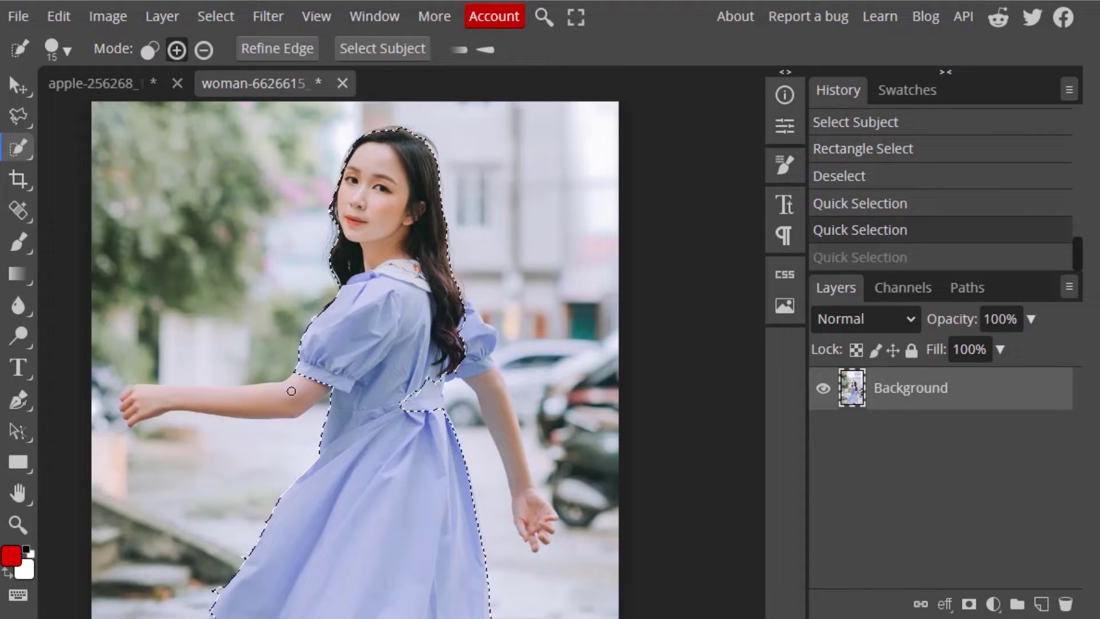
key(ctrl+shift+z)
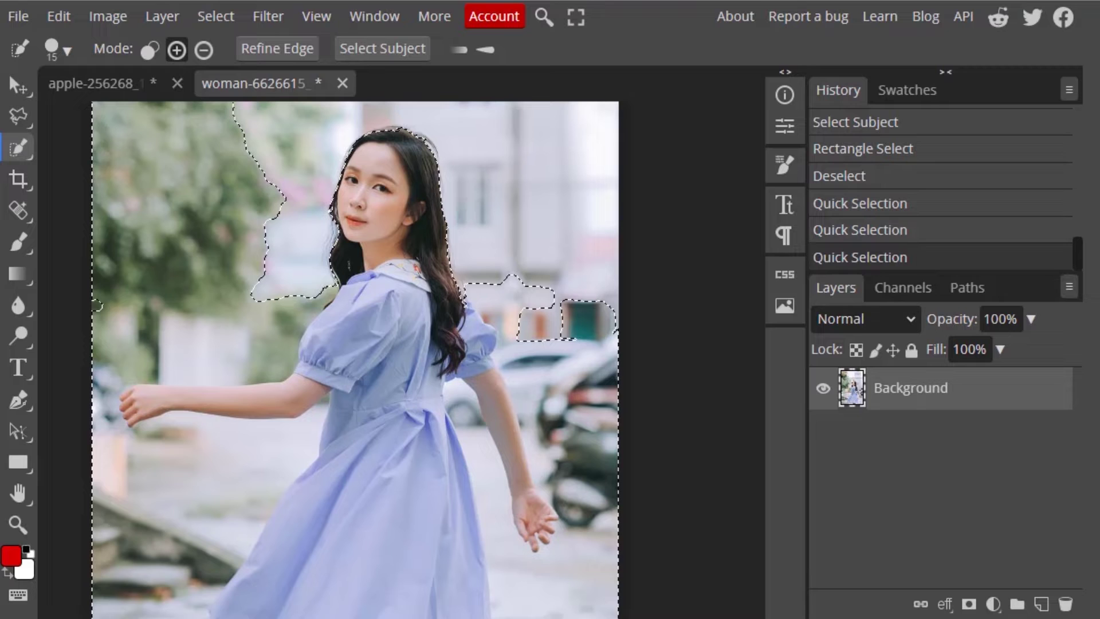
key(ctrl+z)
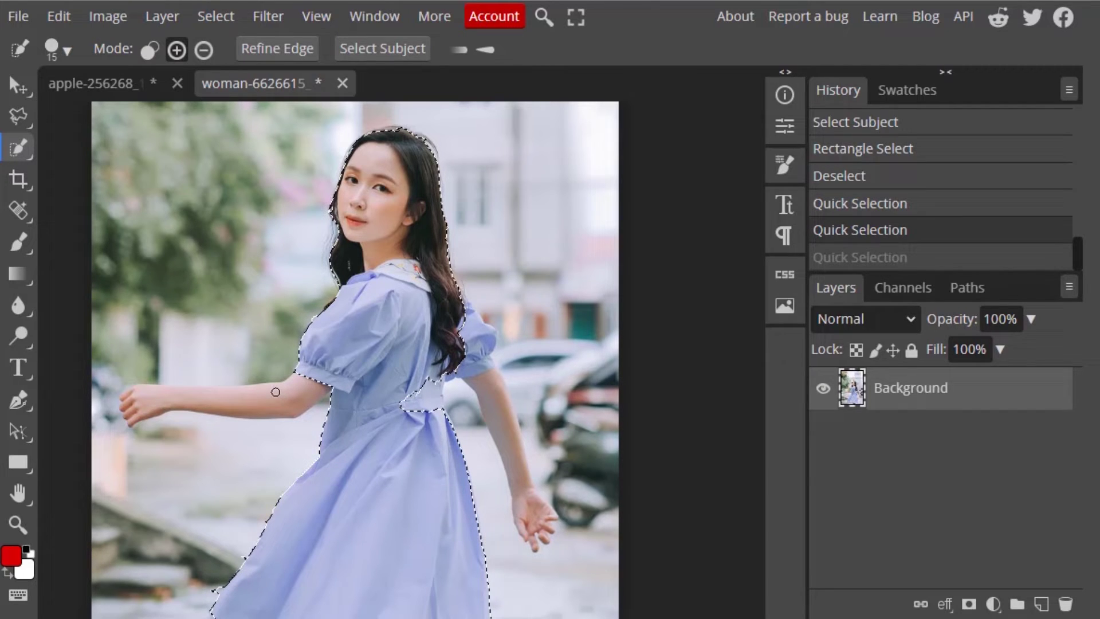
key(ctrl+shift+z)
scroll(255, 381, down, 2)
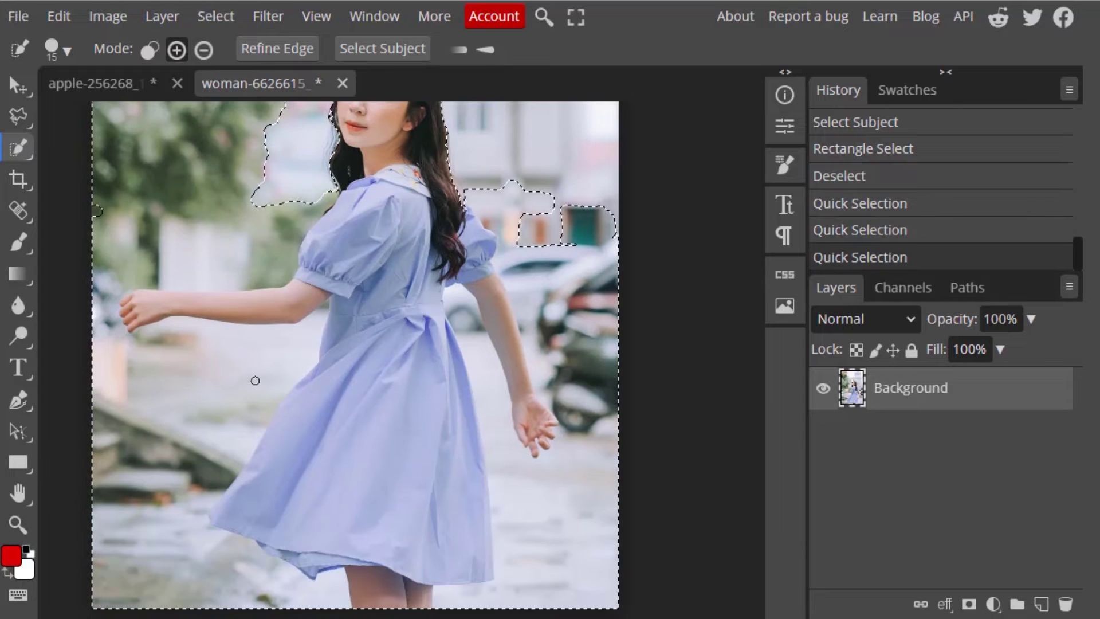
key(ctrl+z)
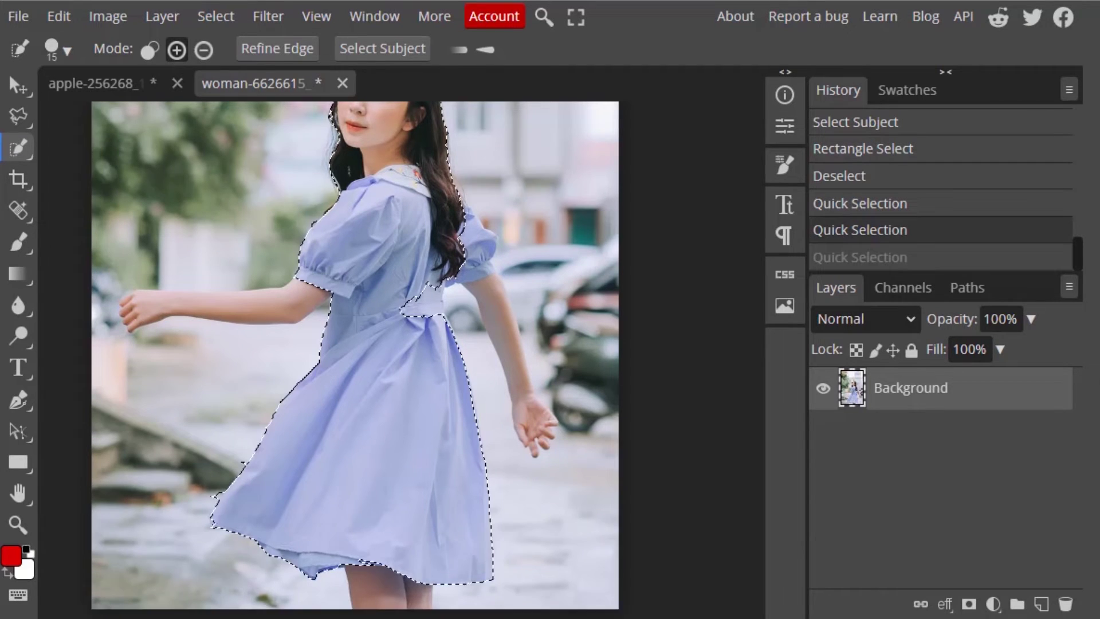
scroll(457, 388, down, 2)
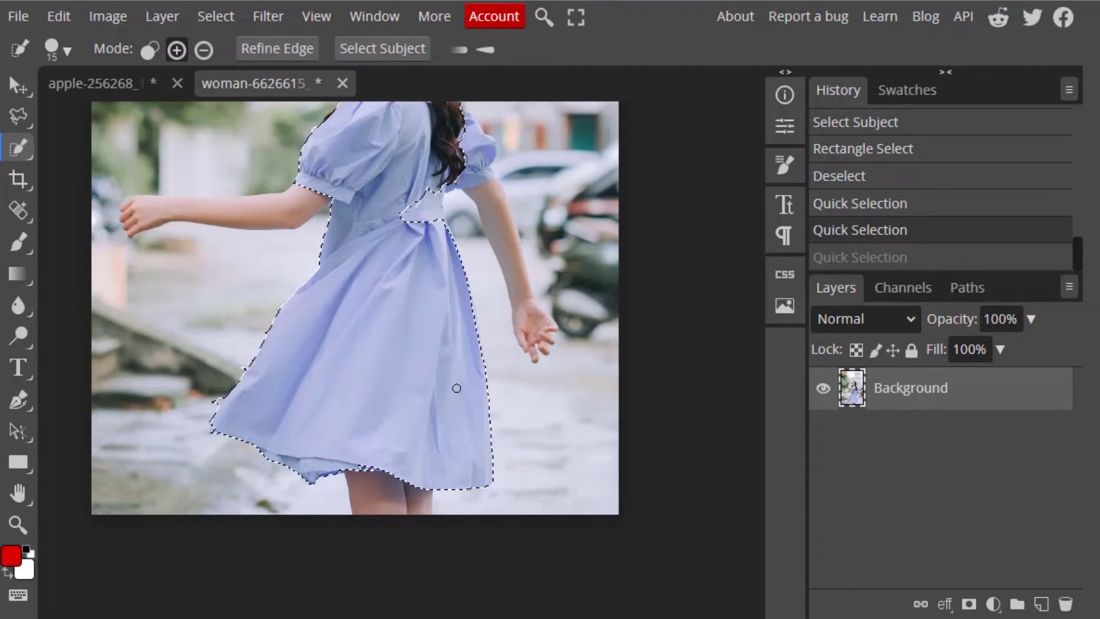
scroll(444, 370, up, 6)
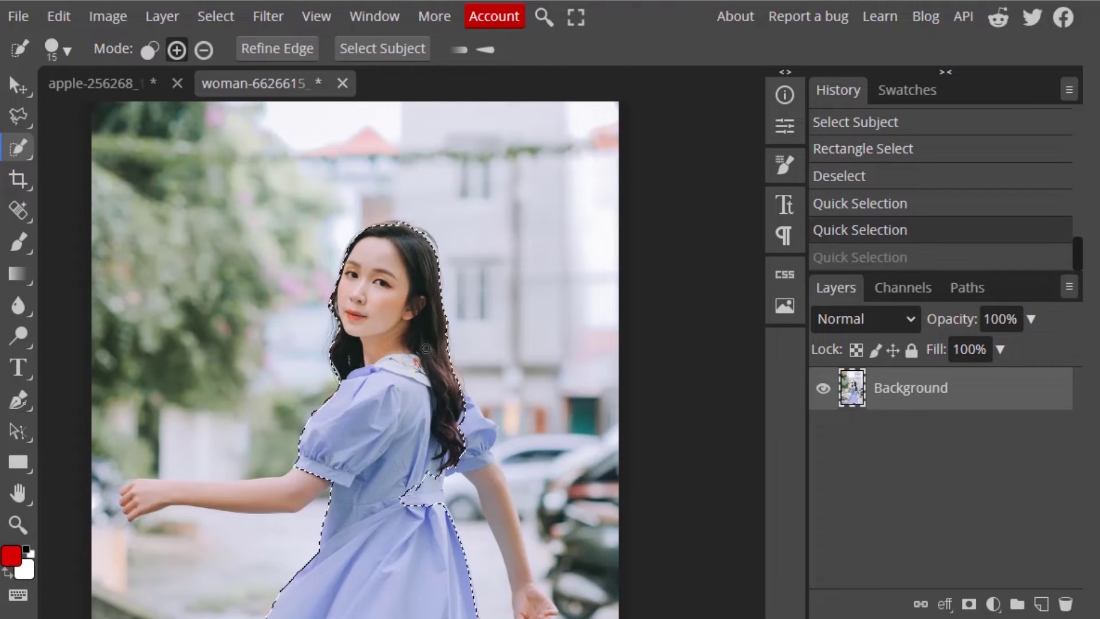
scroll(414, 374, down, 2)
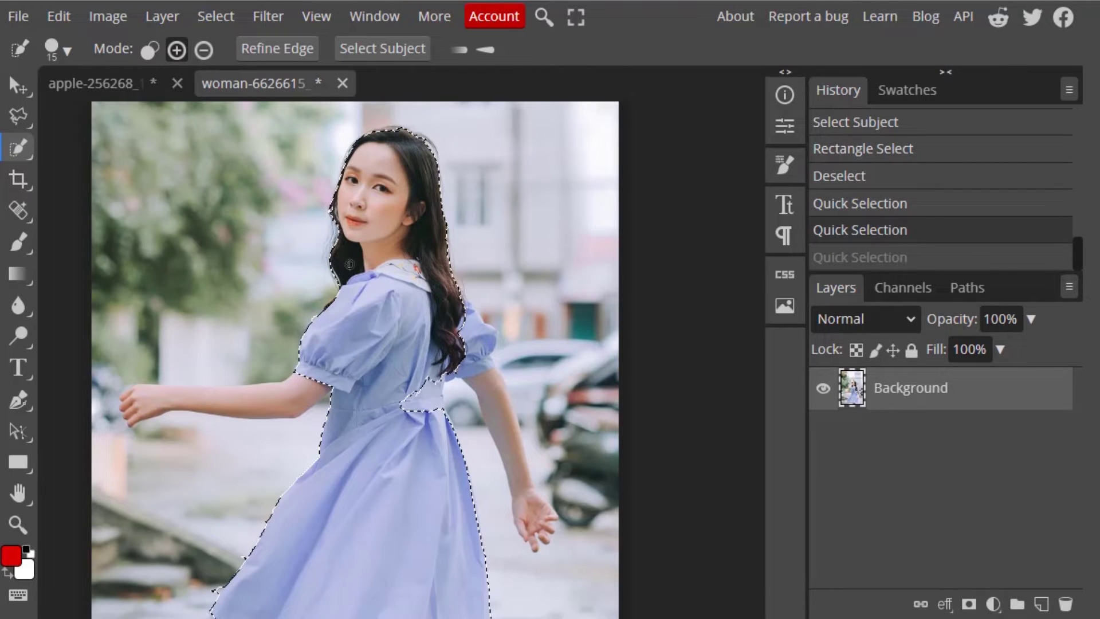
key(ctrl+shift+z)
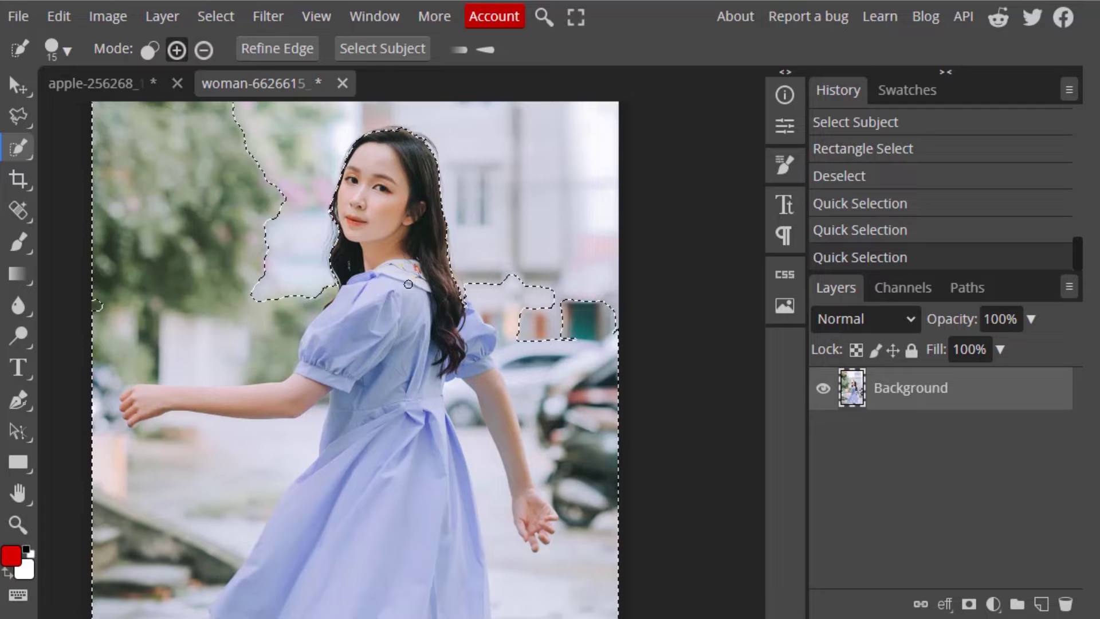
key(ctrl+d)
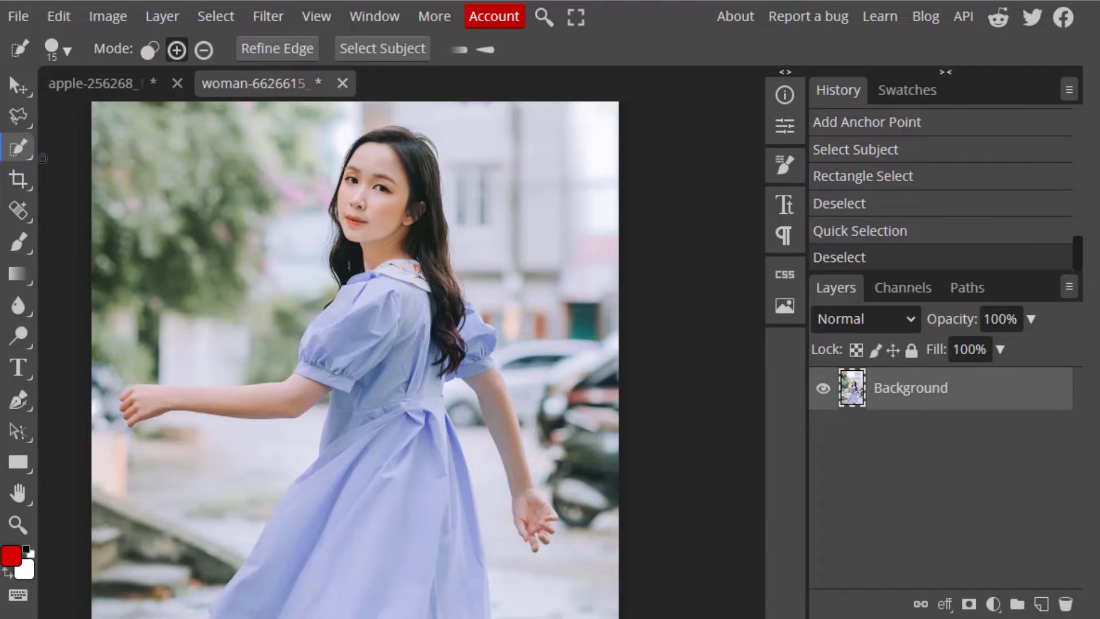
With Object Selection, drag a box over the woman to select her dress, arms and body.
click(19, 150)
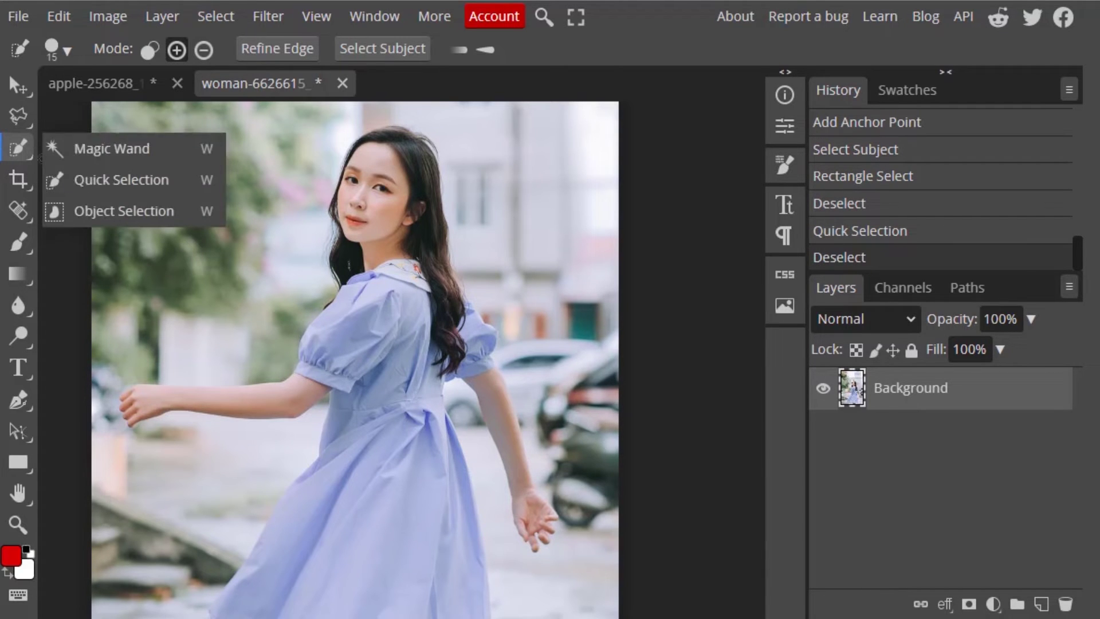
click(114, 211)
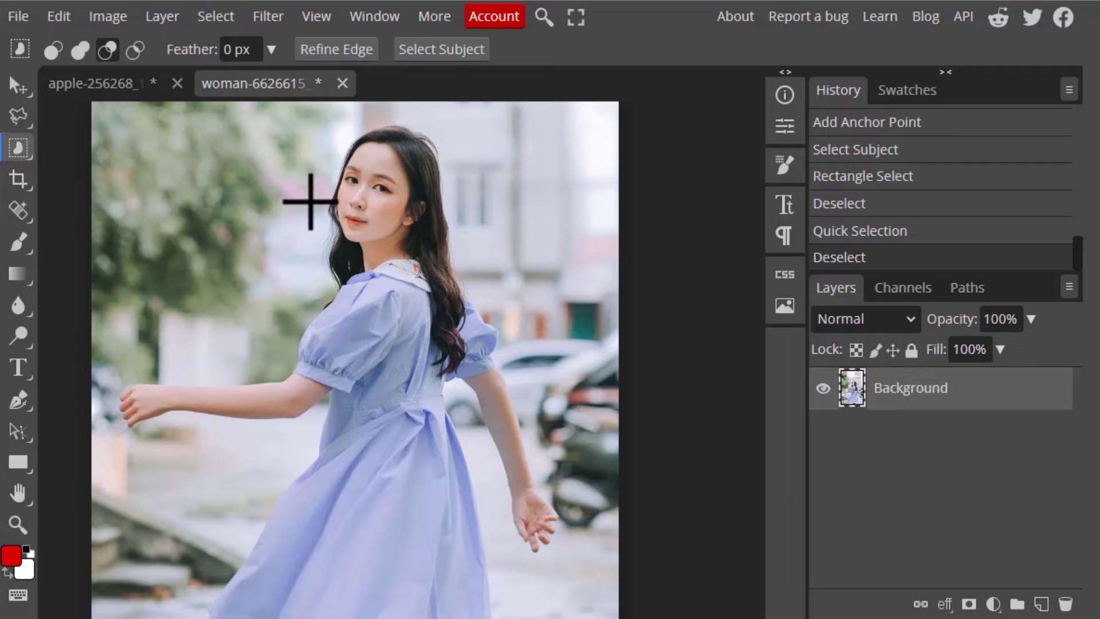
scroll(308, 171, down, 2)
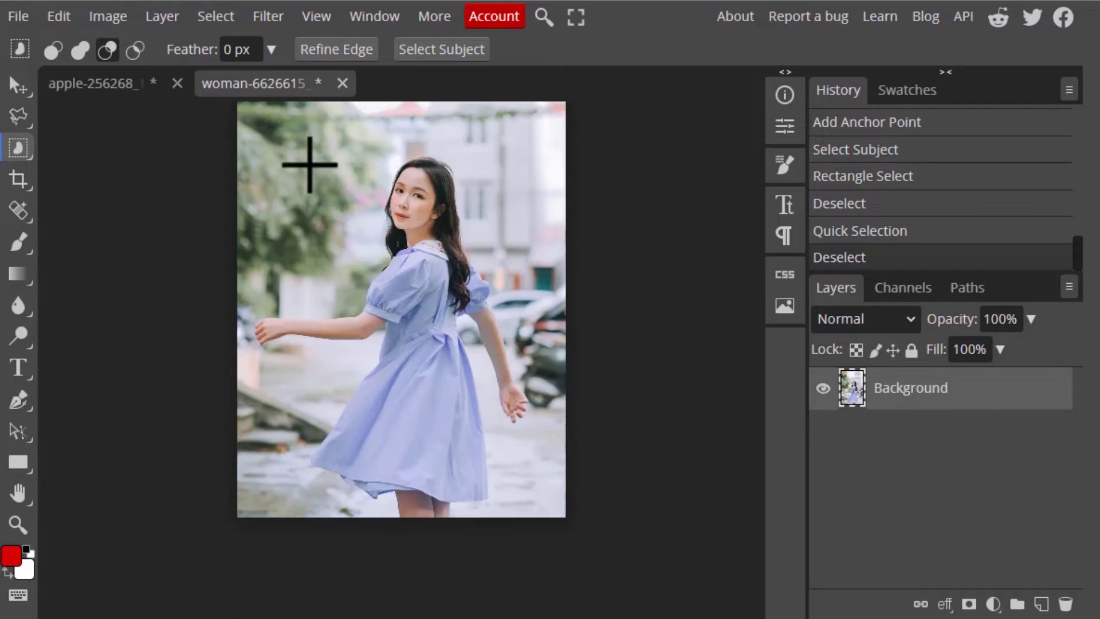
drag(248, 135, 540, 511)
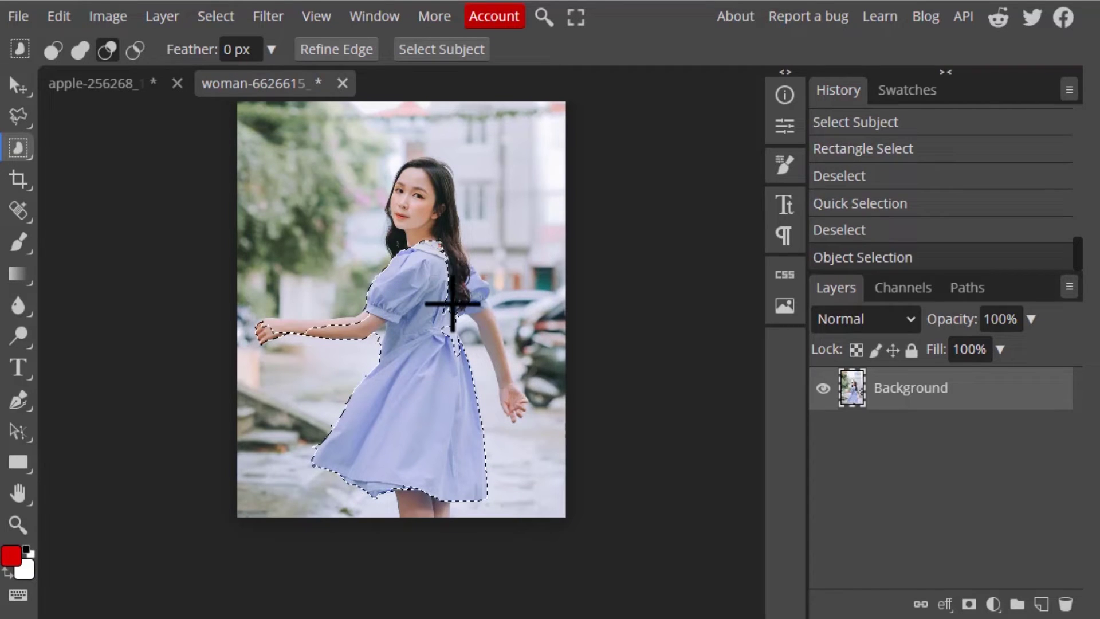
In Unite mode, add Object Selection boxes over the head and hair, right hand and waist.
click(81, 52)
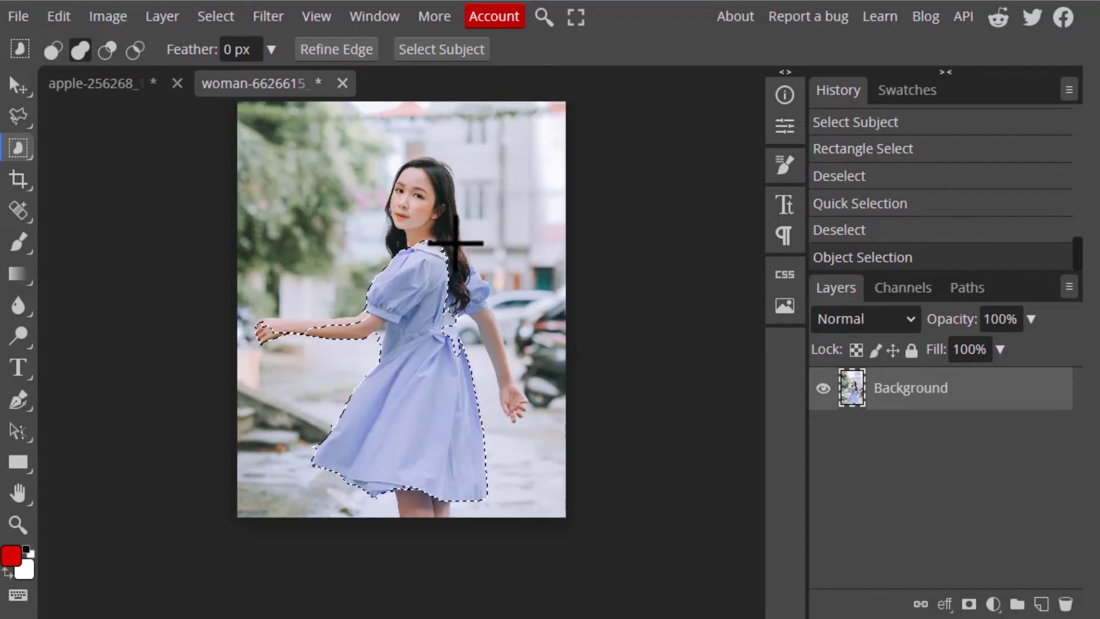
scroll(456, 243, up, 3)
drag(354, 229, 467, 374)
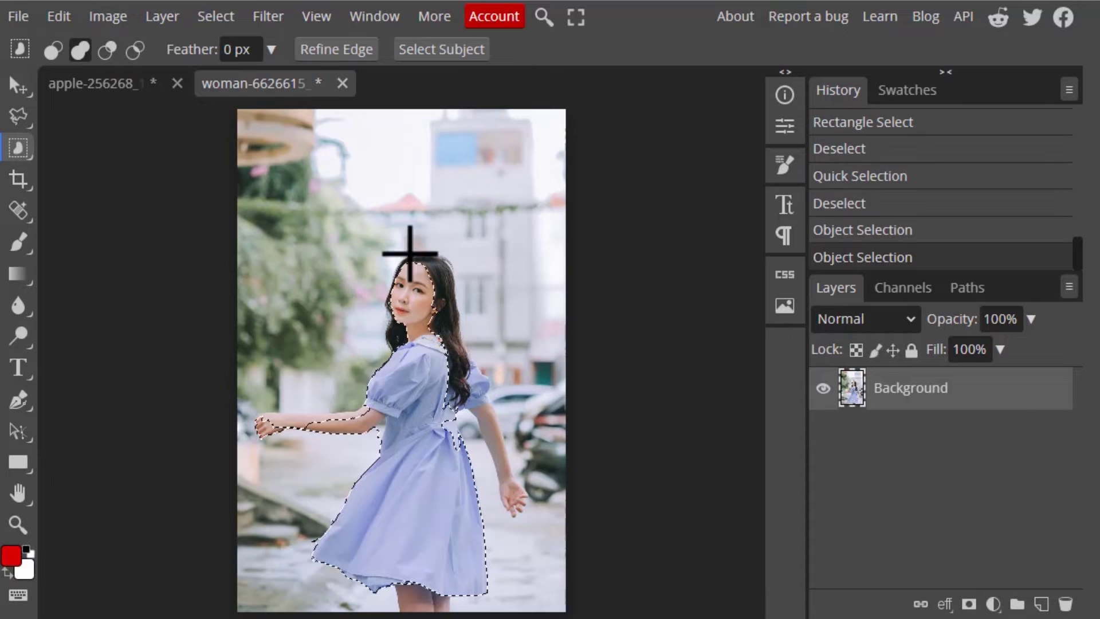
drag(399, 231, 497, 431)
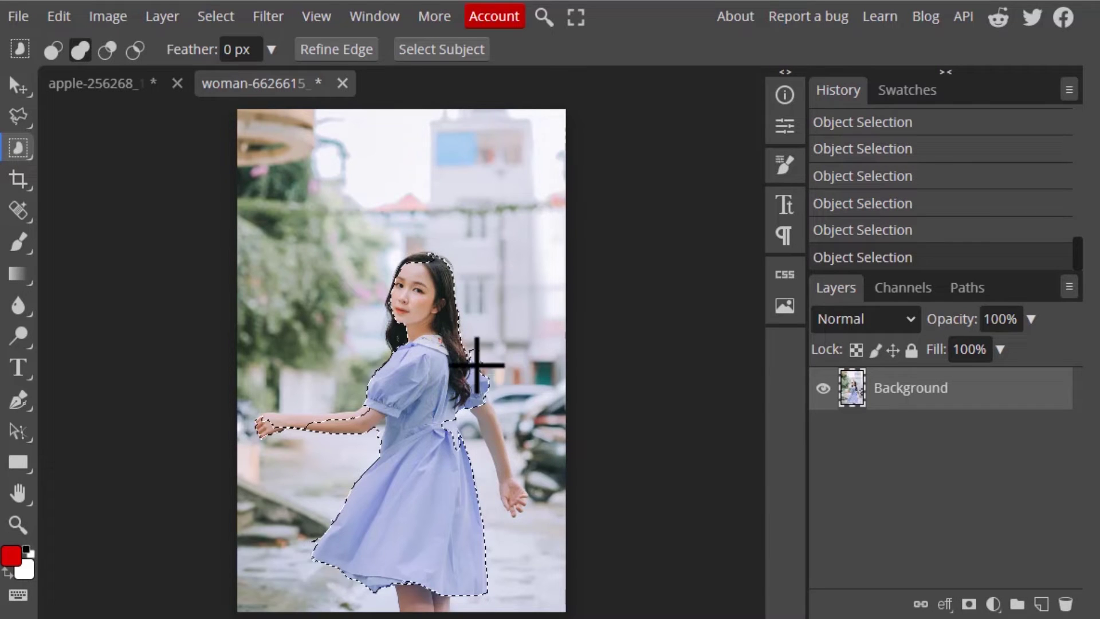
scroll(477, 365, down, 2)
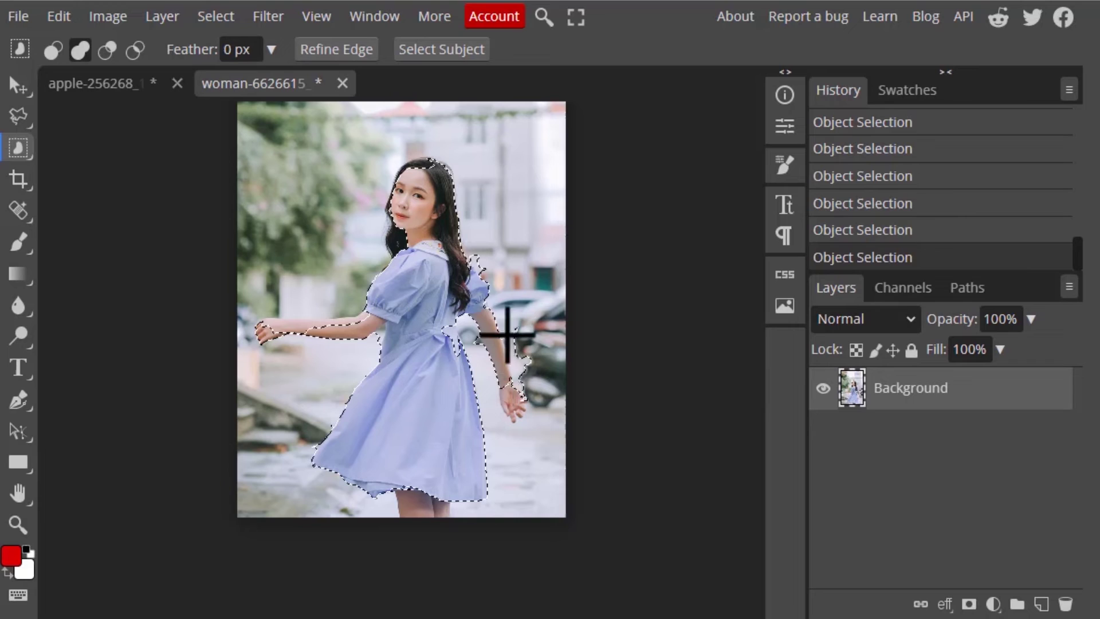
drag(490, 378, 542, 430)
drag(436, 310, 481, 458)
scroll(447, 401, up, 2)
scroll(482, 459, up, 5)
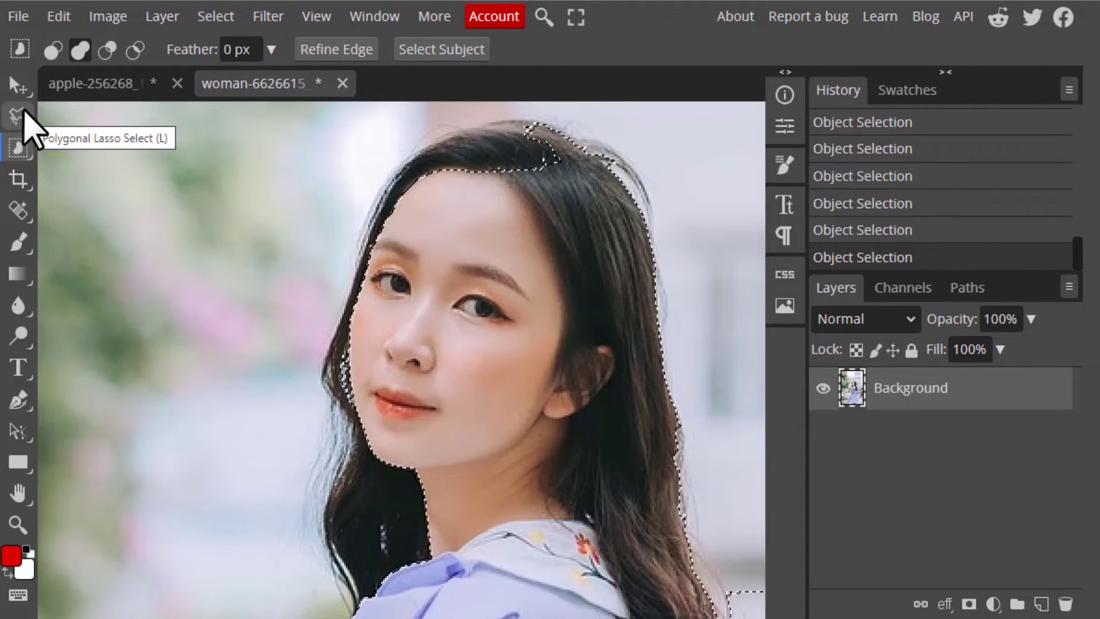
Add the missing hair tuft with a freehand Lasso and fit the whole photo in view.
scroll(555, 275, up, 3)
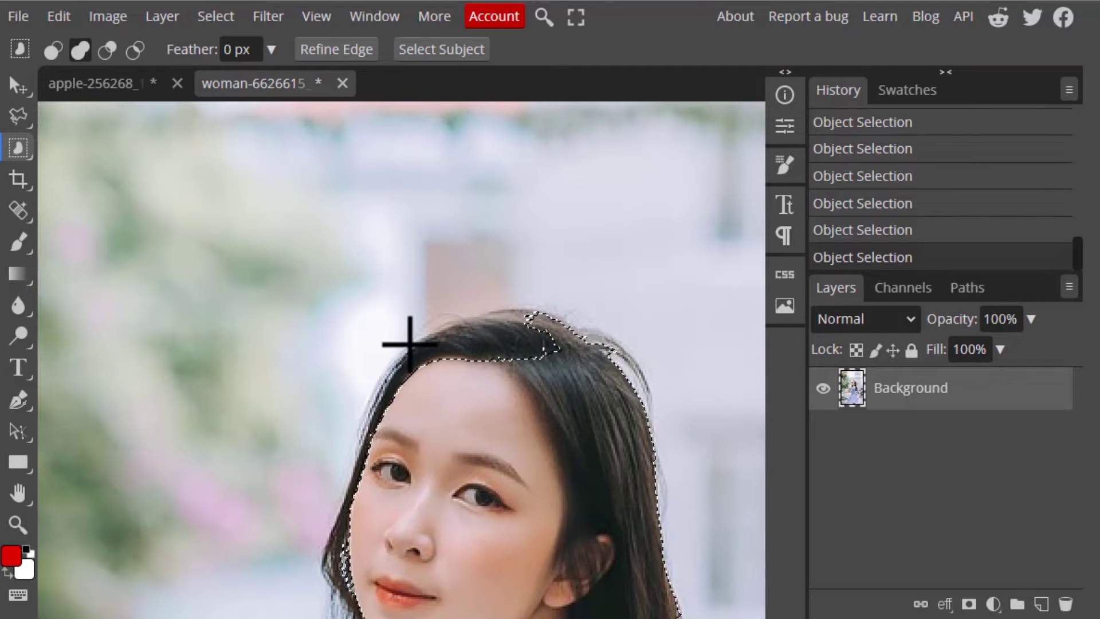
click(19, 115)
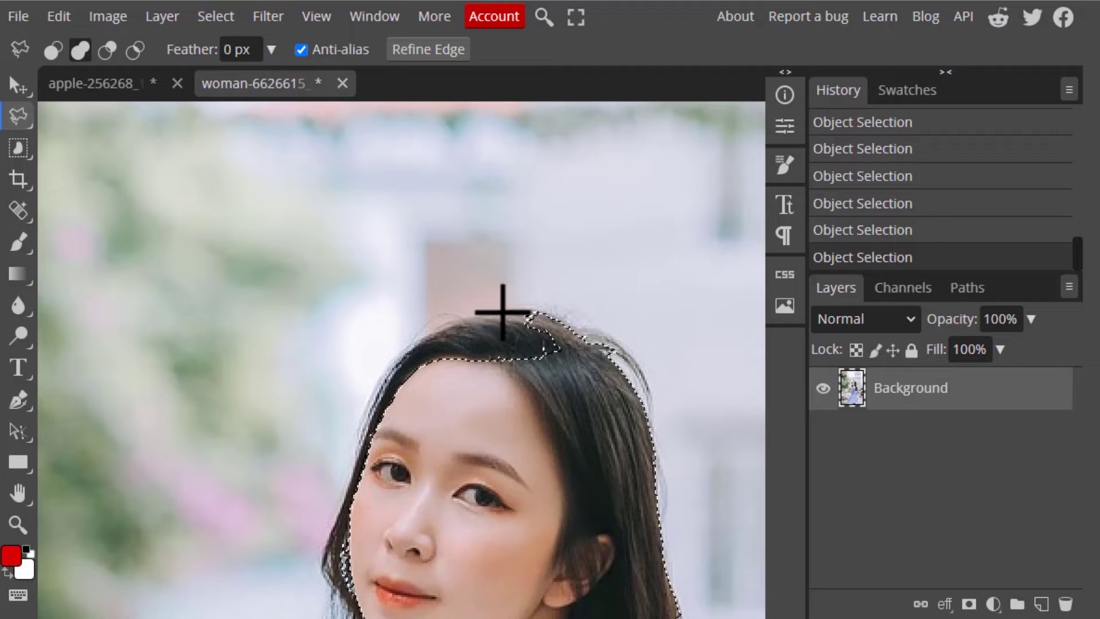
click(480, 316)
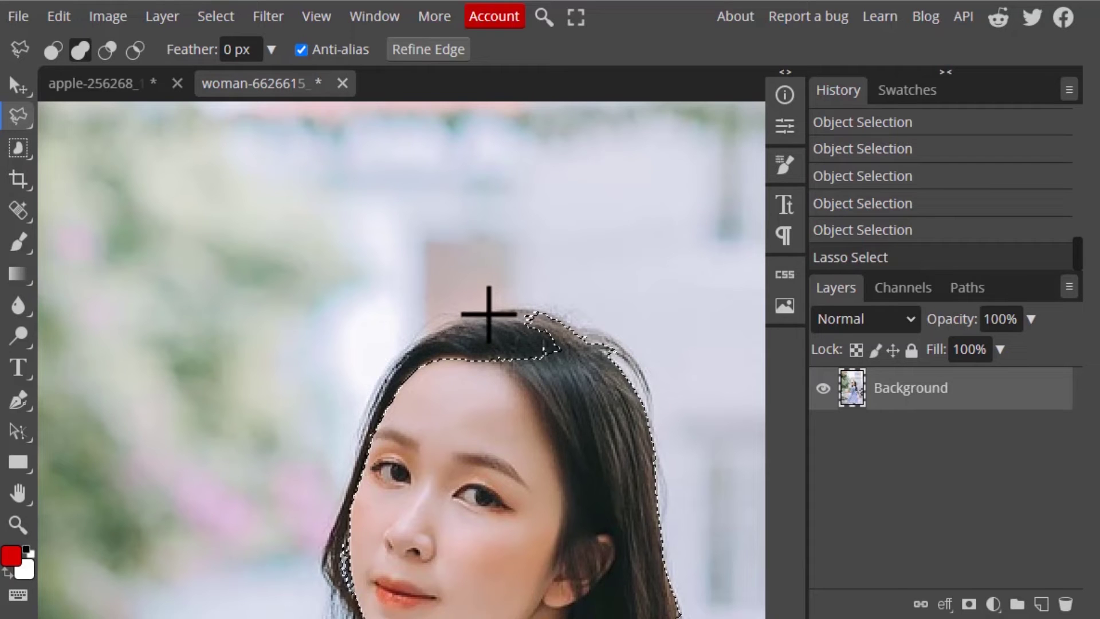
key(ctrl+0)
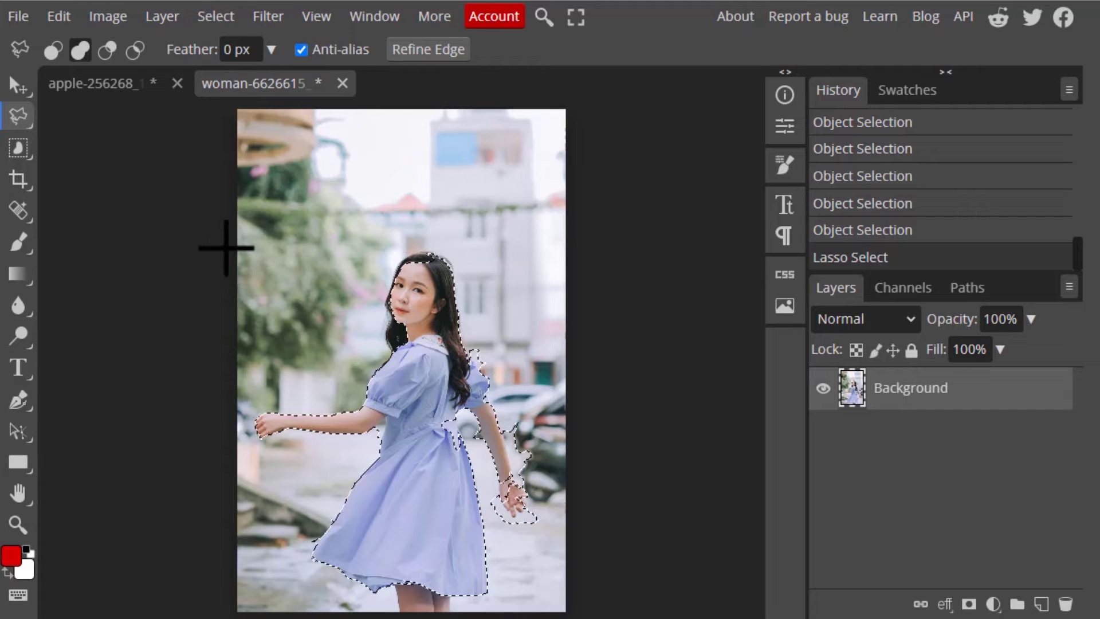
right_click(20, 163)
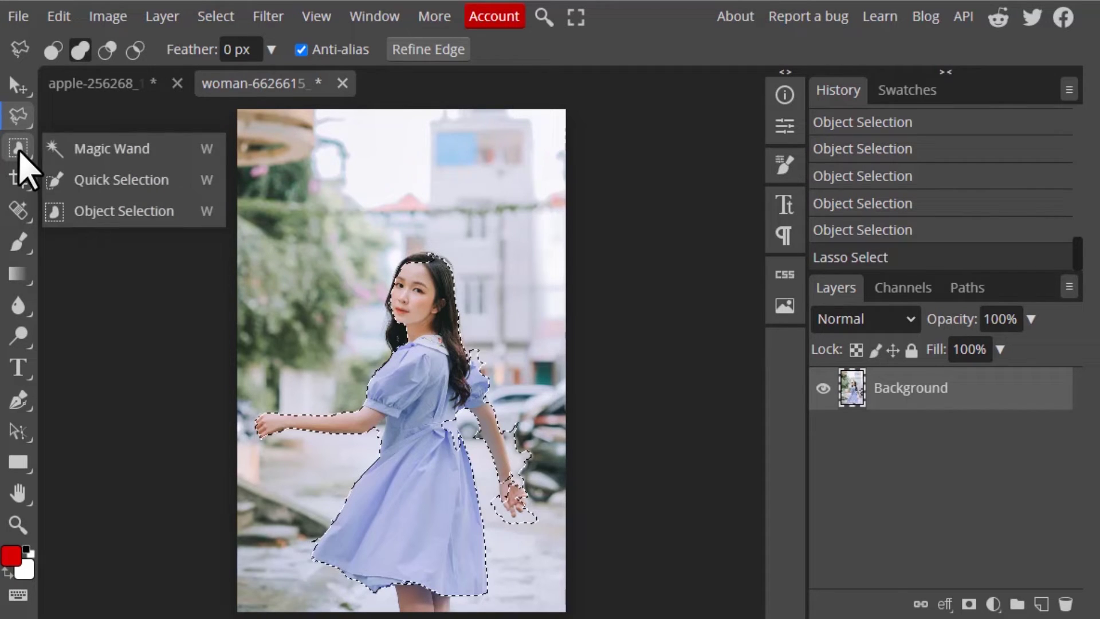
Try the Quick Selection, Object Selection and Magic Wand tools from the flyout in turn.
click(86, 180)
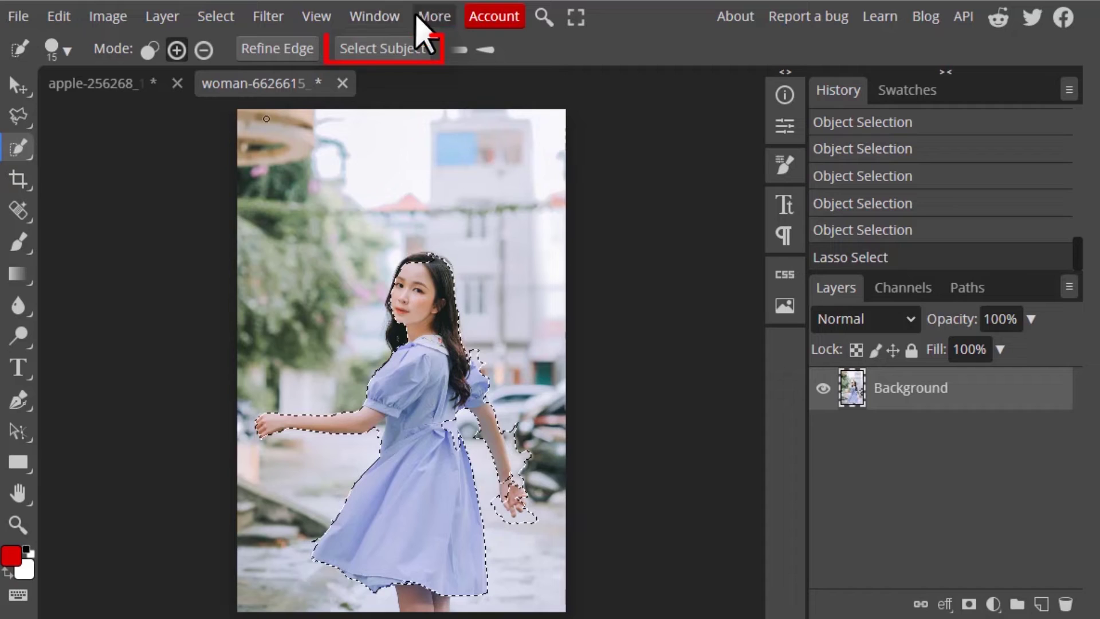
mouse_move(27, 163)
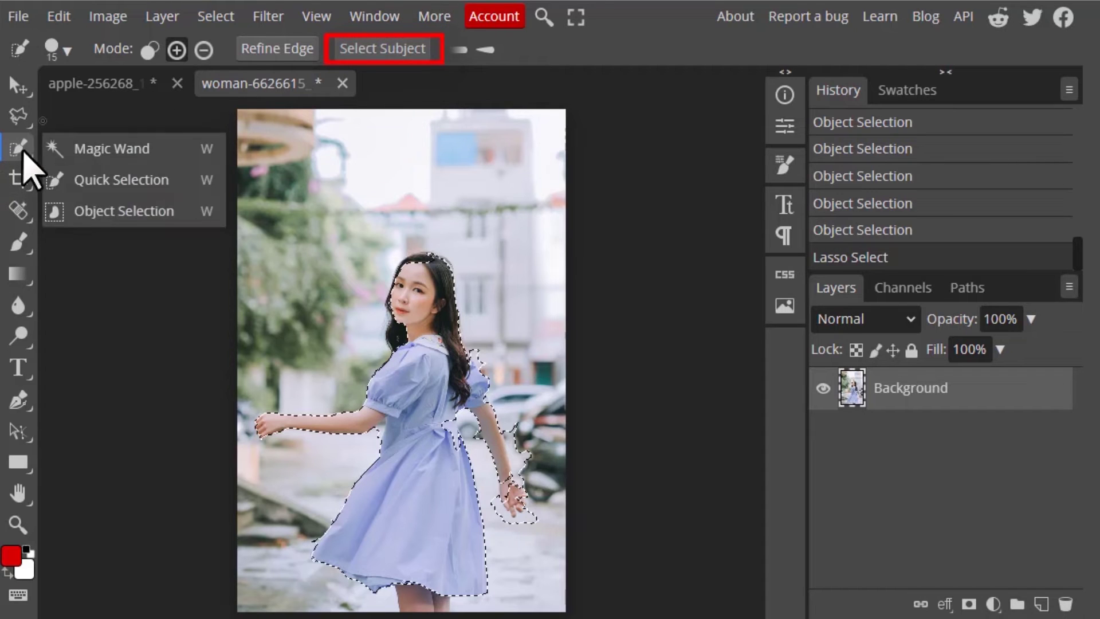
click(104, 212)
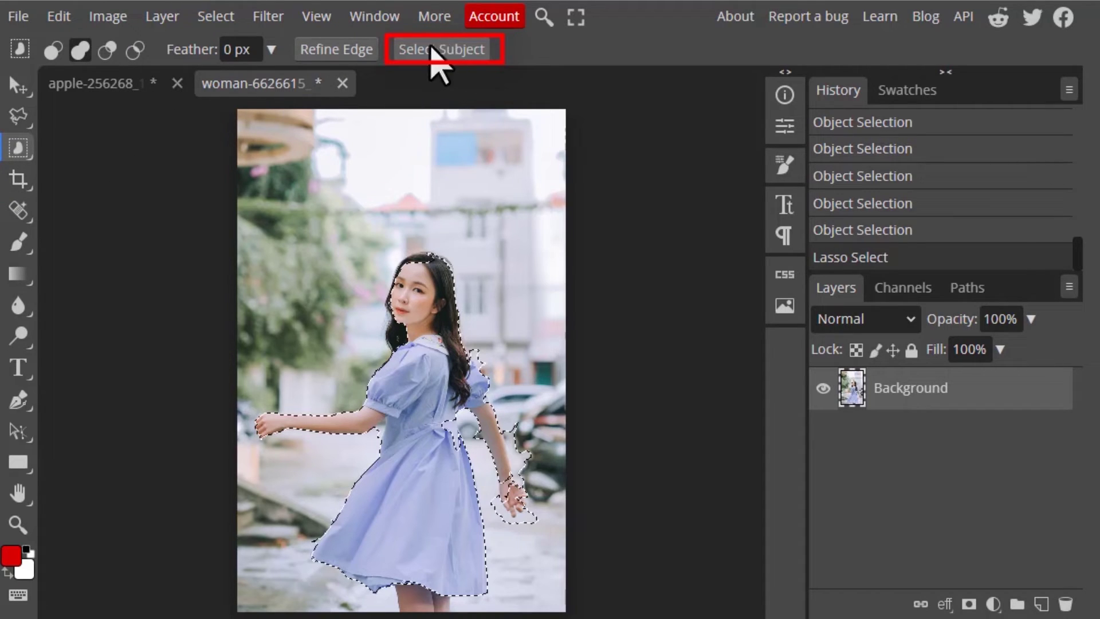
mouse_move(6, 150)
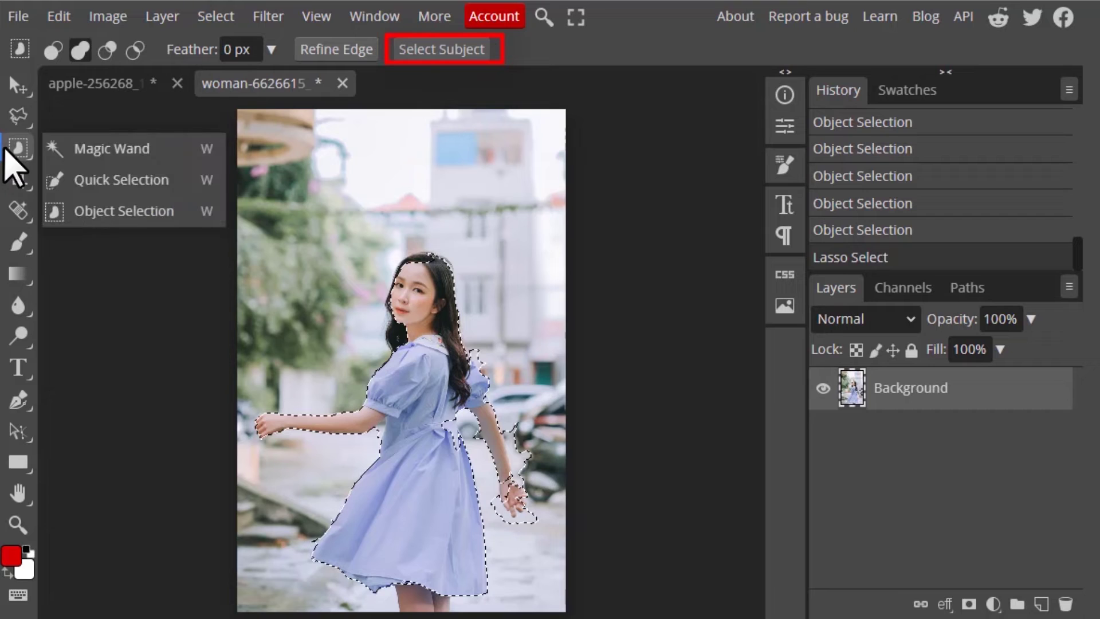
click(105, 148)
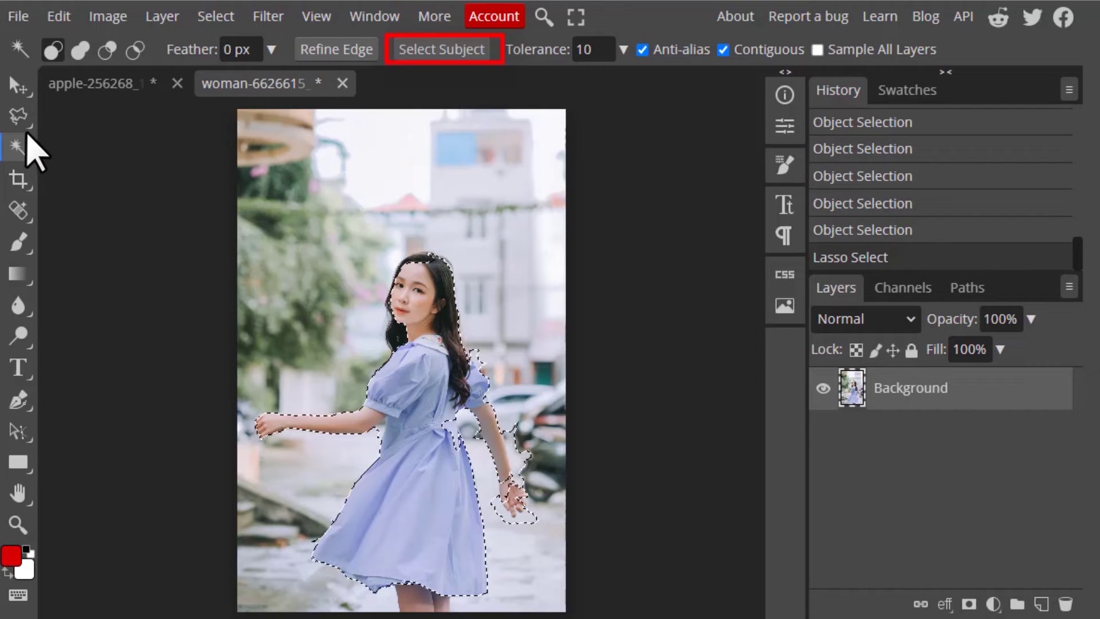
mouse_move(10, 144)
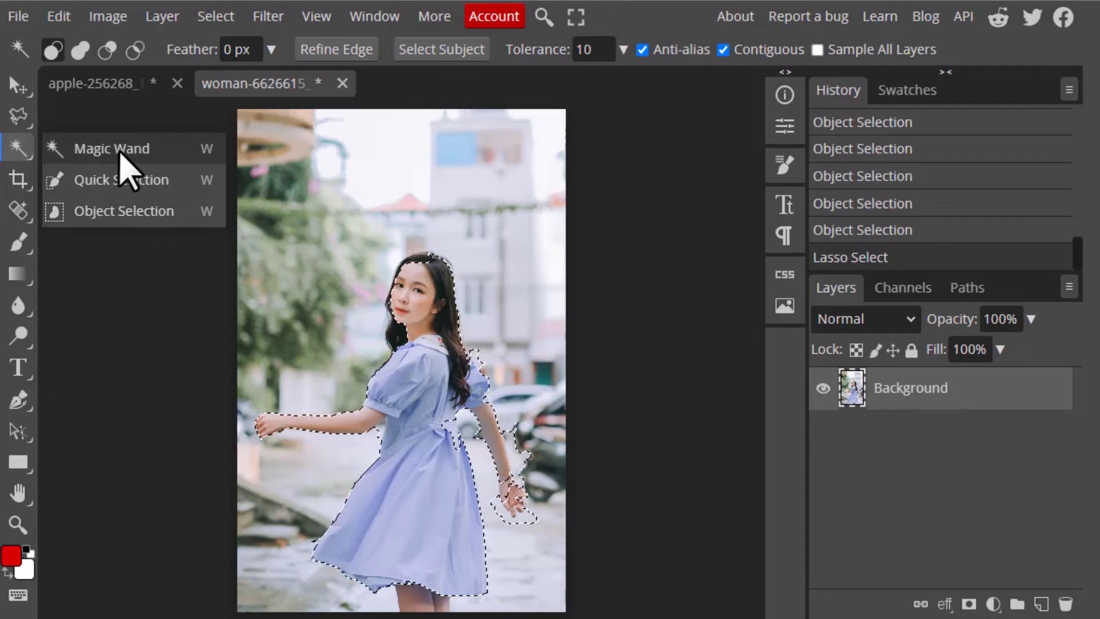
click(128, 208)
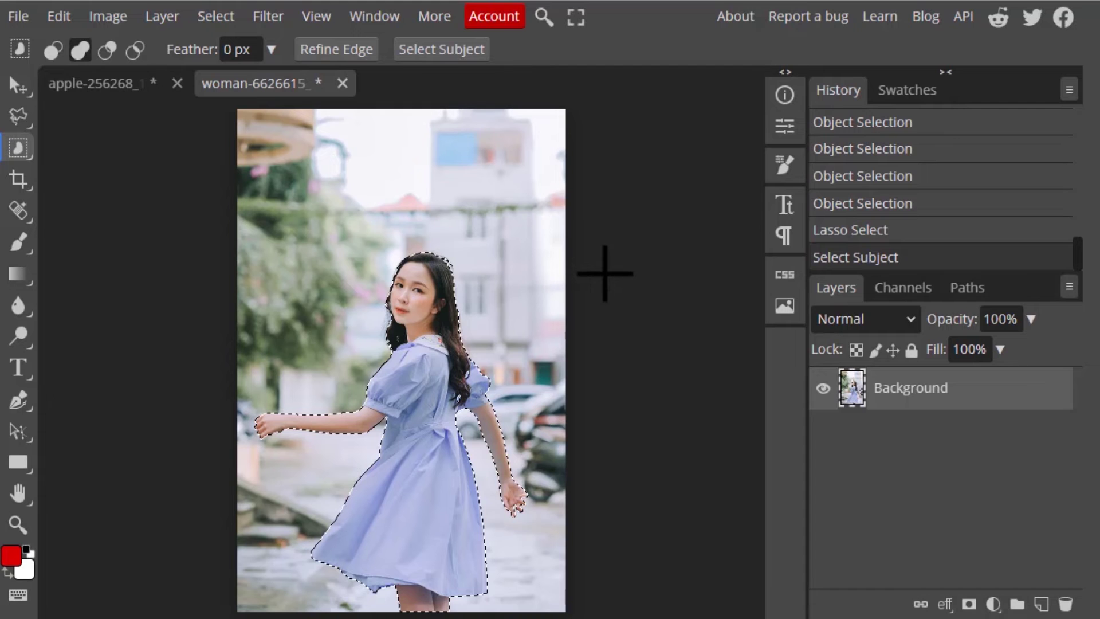
Zoom in and set up the Polygonal Lasso in Add to selection mode.
scroll(605, 273, up, 5)
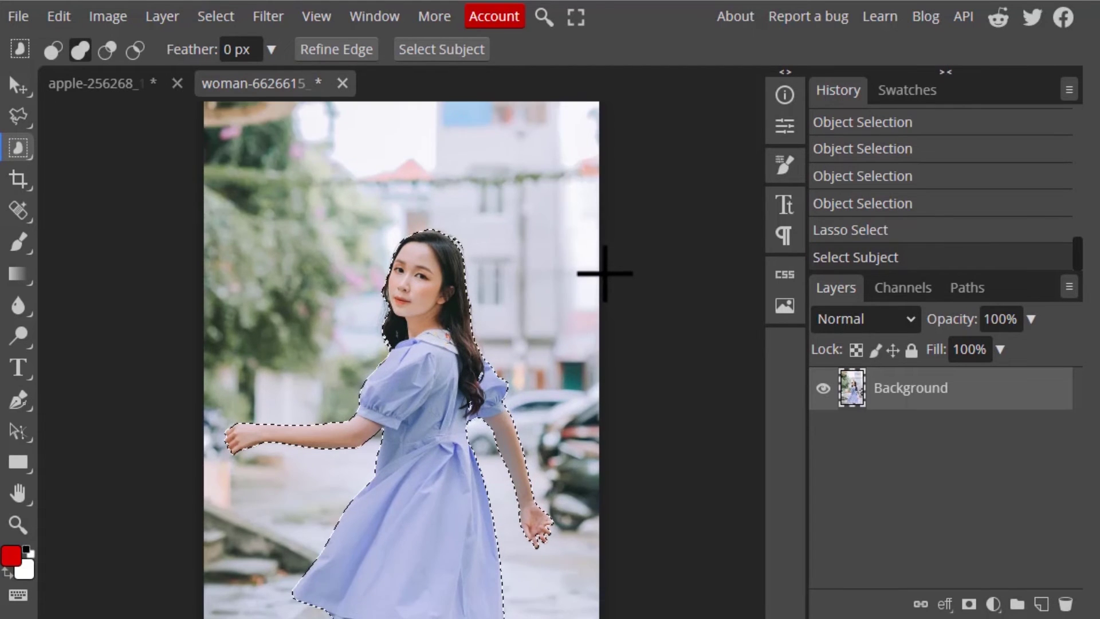
scroll(565, 324, up, 3)
scroll(565, 324, down, 4)
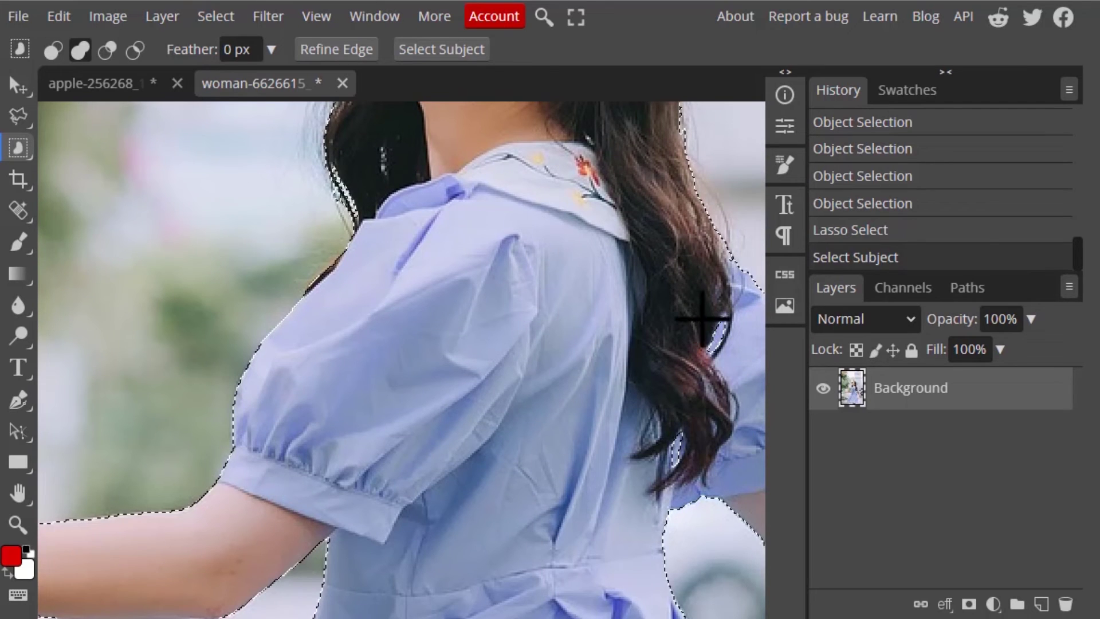
click(18, 117)
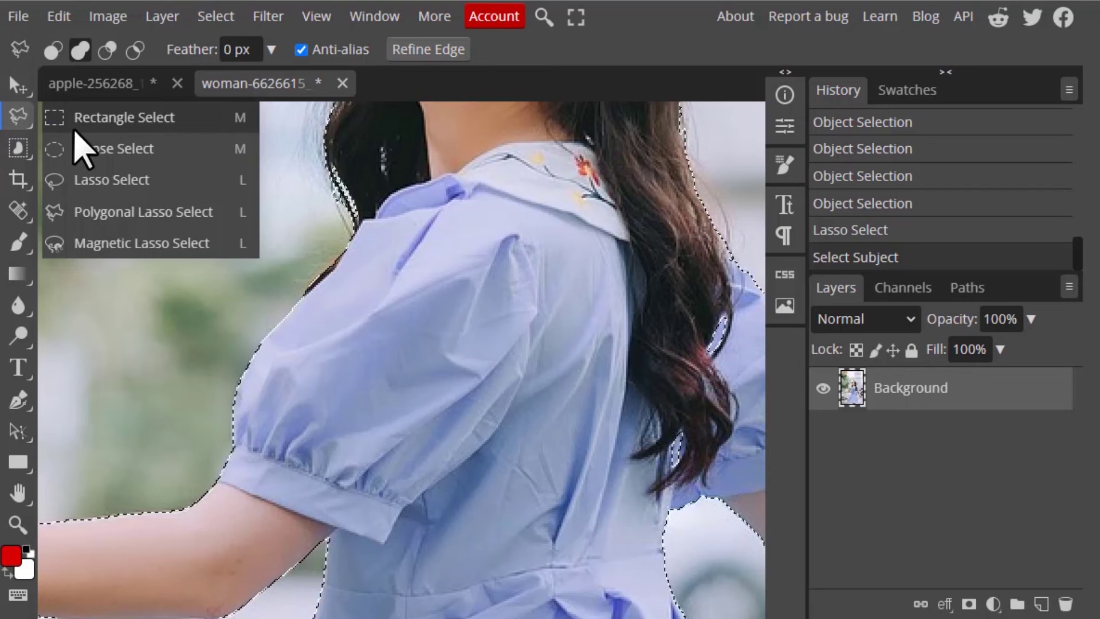
click(121, 213)
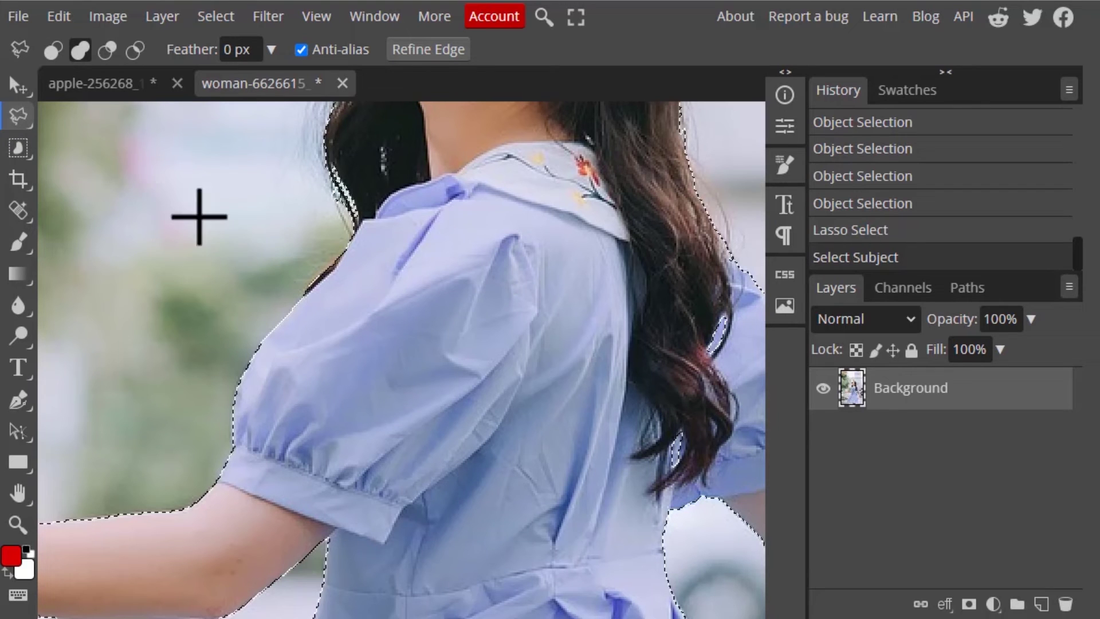
click(27, 120)
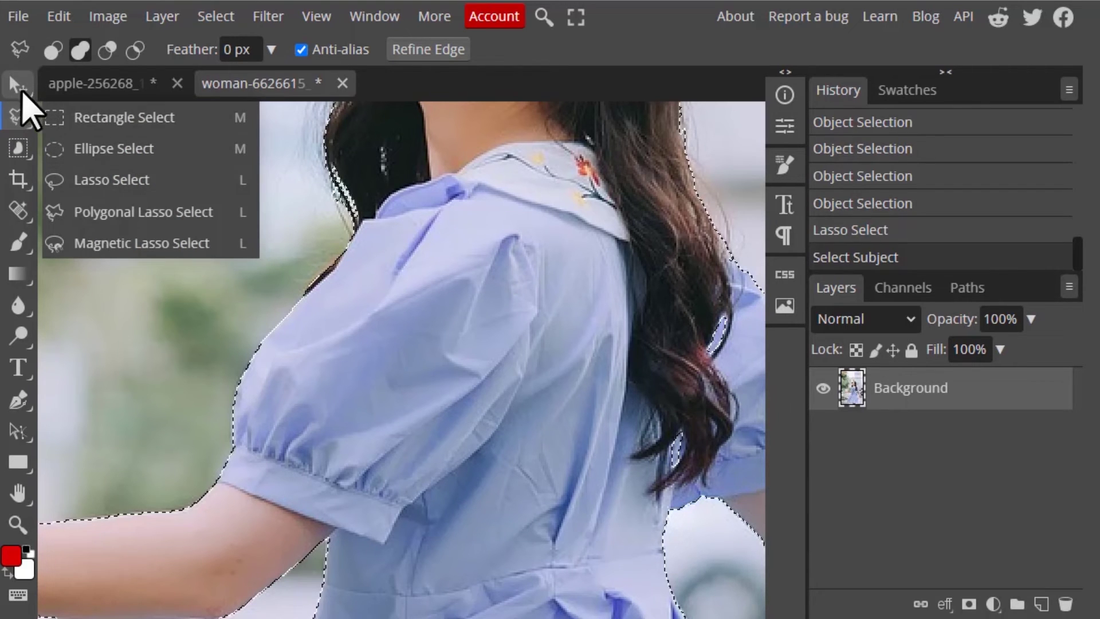
click(127, 213)
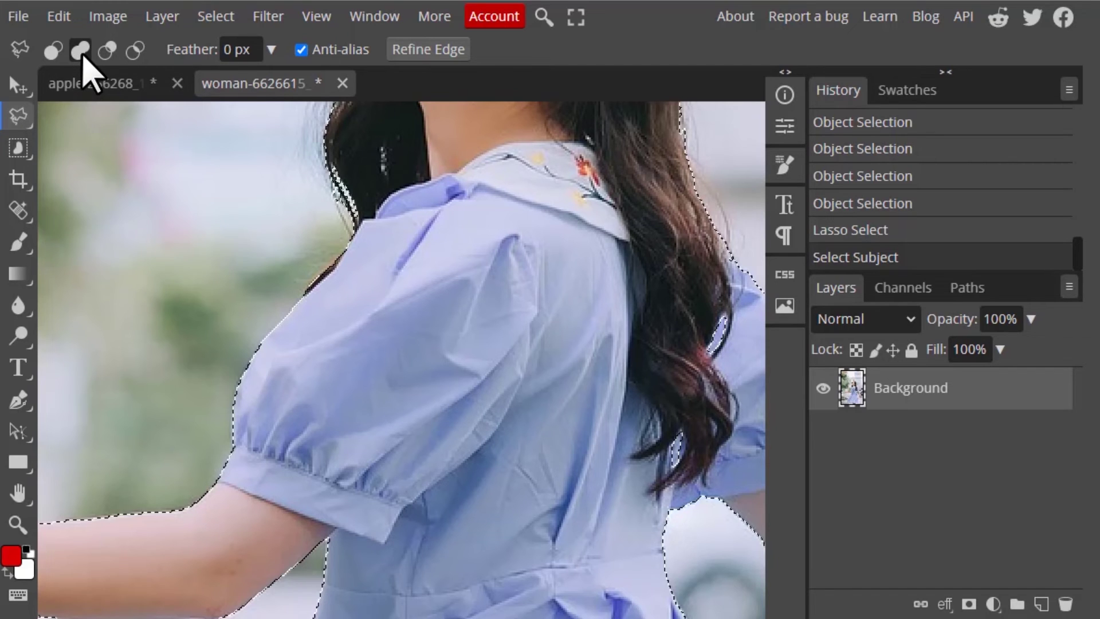
click(82, 55)
Trace a closed polygon around the gap beside the hair strand, then fit the photo to the window.
click(719, 296)
click(630, 451)
click(661, 493)
click(713, 461)
click(717, 297)
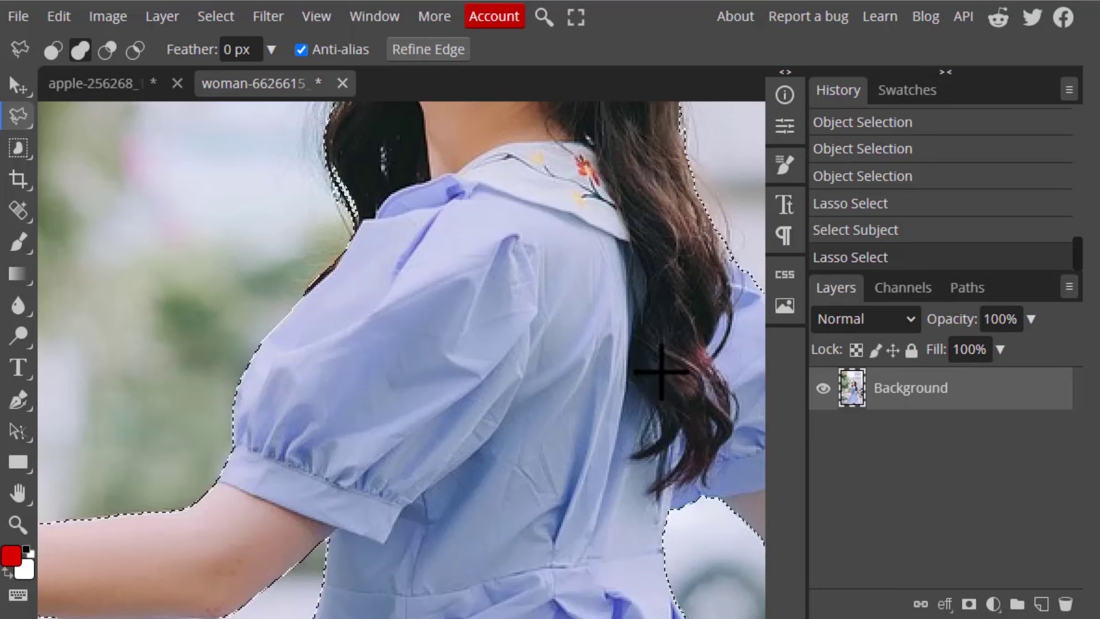
key(ctrl+0)
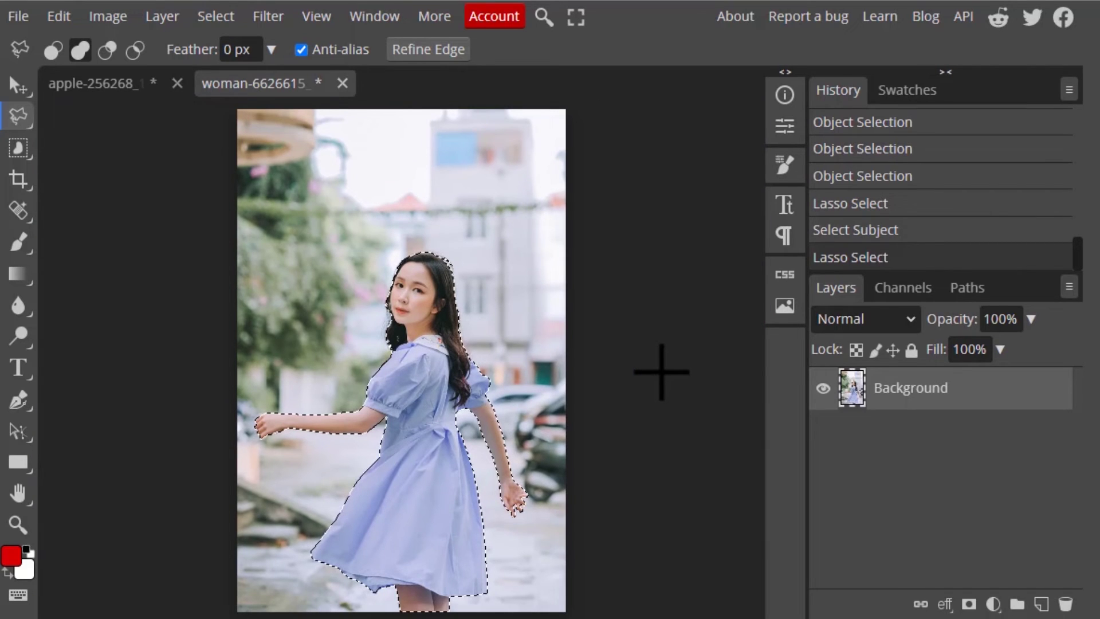
Copy the selected woman to a new Layer 1, then switch to the apple photo's Magic Wand.
key(ctrl+j)
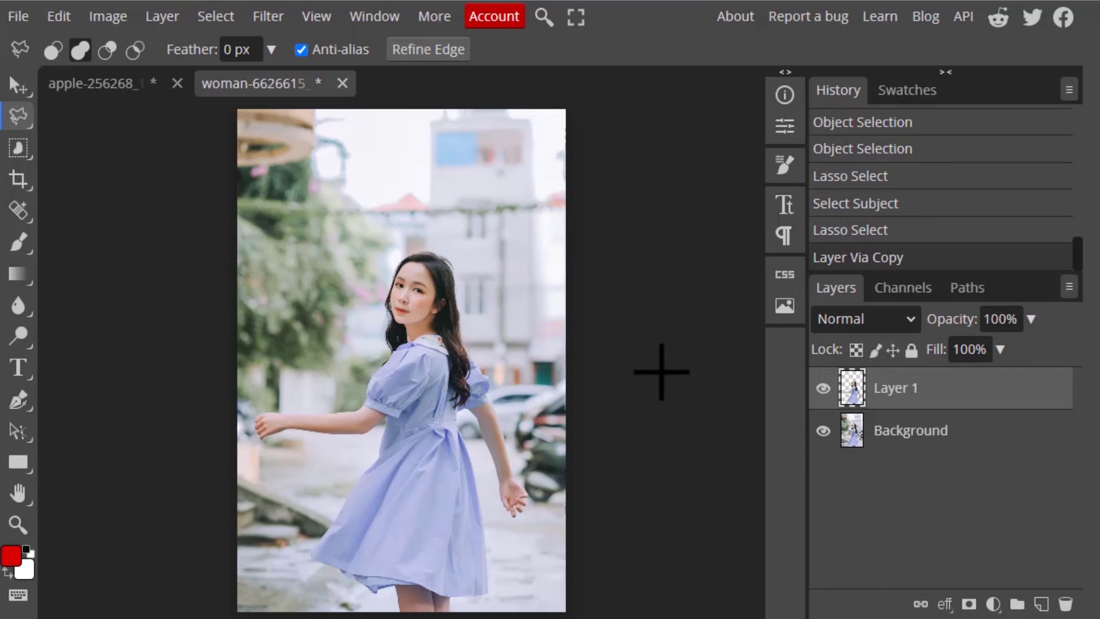
click(823, 431)
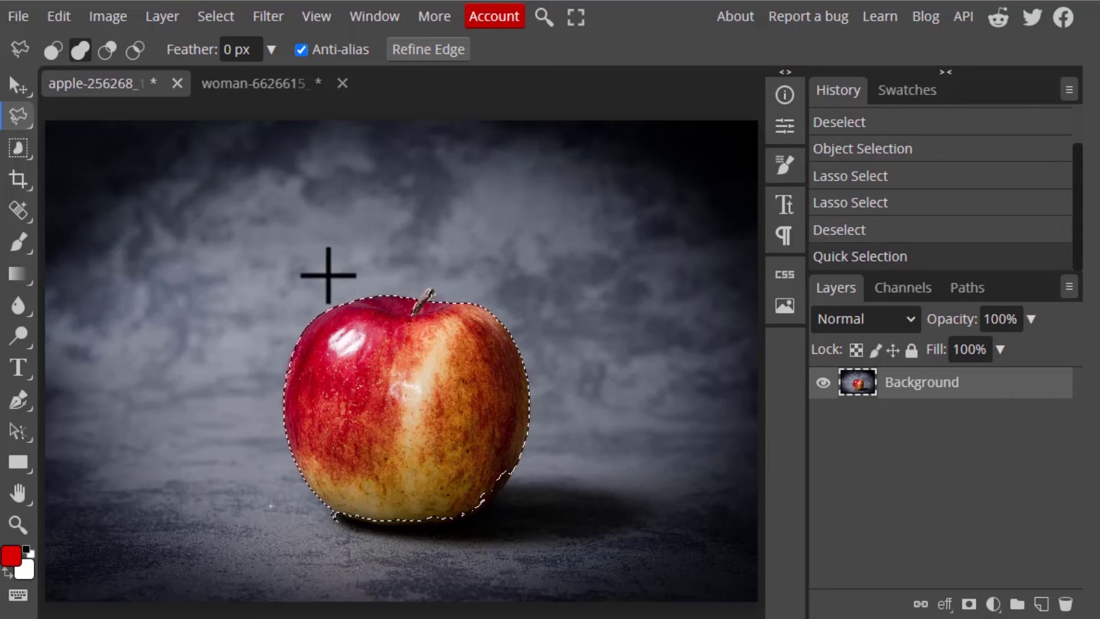
right_click(22, 156)
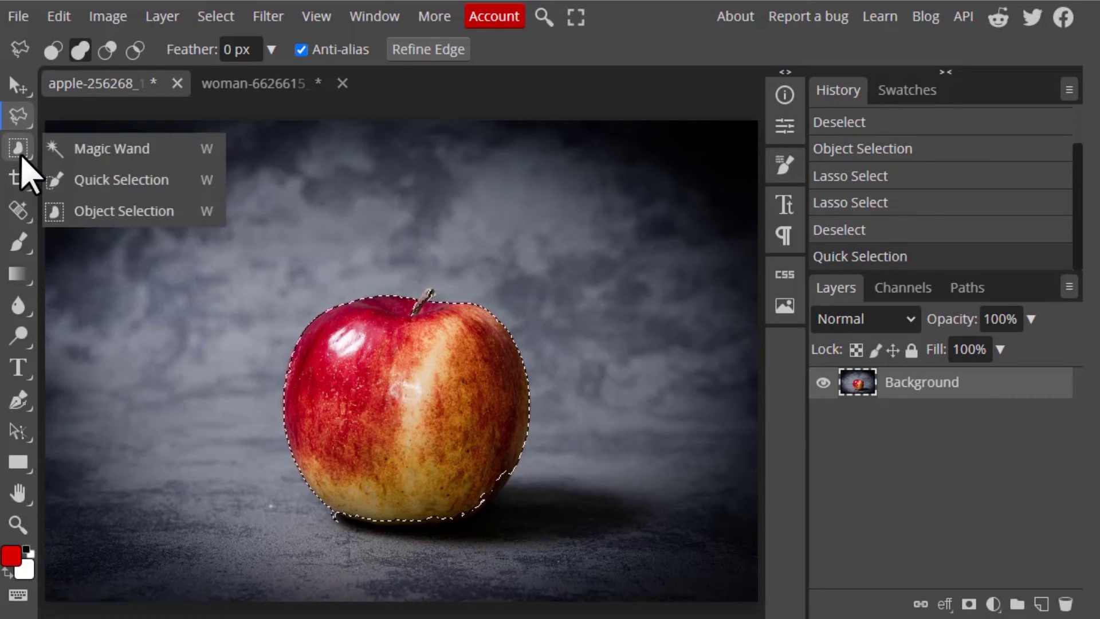
click(113, 150)
Run Select Subject from the Magic Wand options bar to pick out the apple.
click(430, 49)
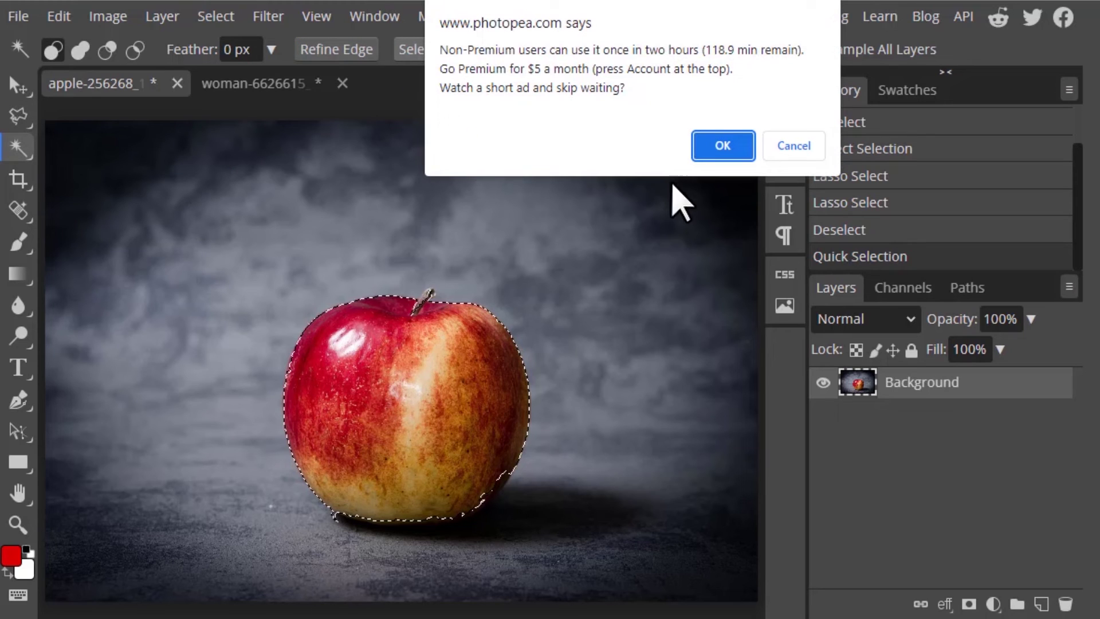